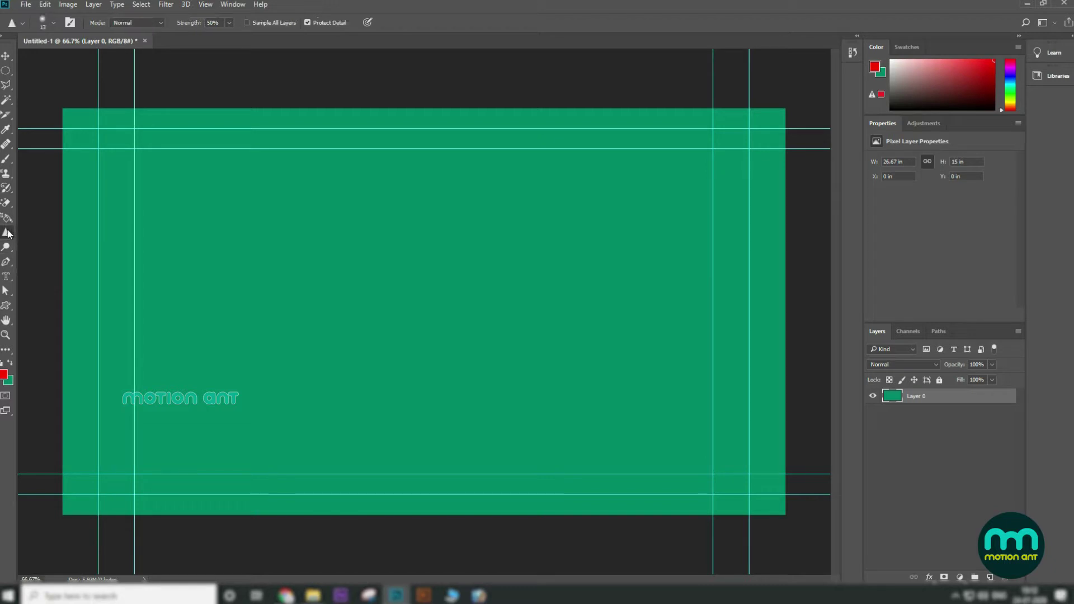
Open the forest photo of the couple with the flower crown from the Stuff folder.
click(38, 232)
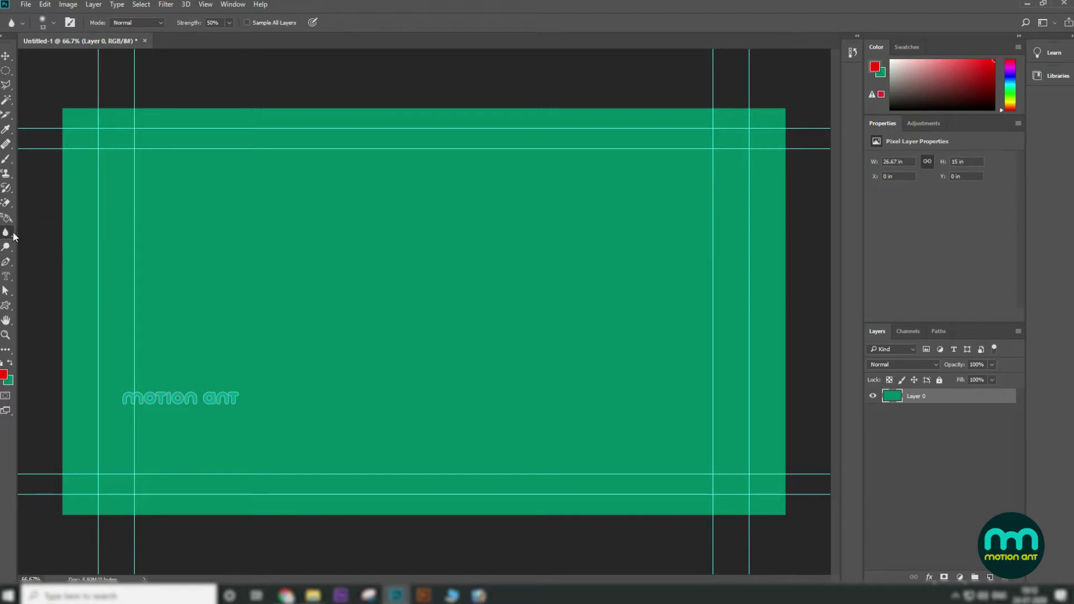
click(23, 5)
click(45, 32)
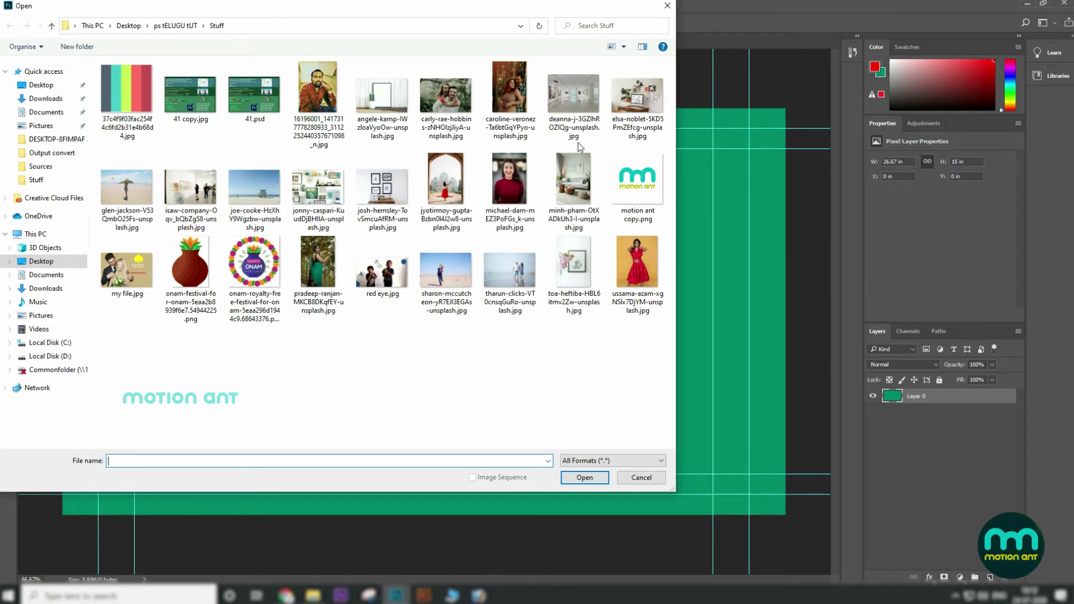
click(520, 102)
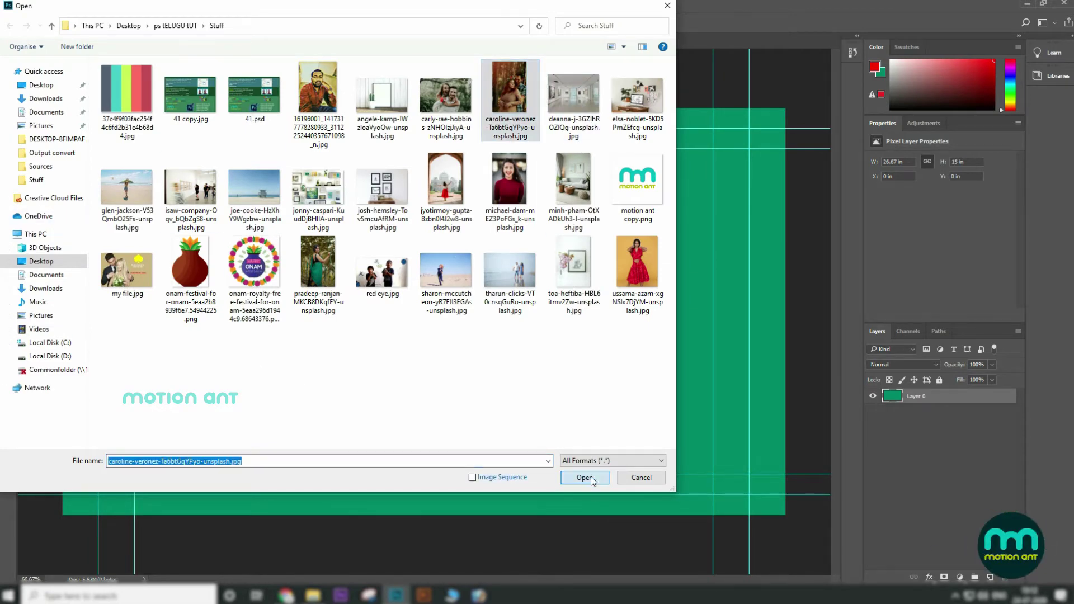
click(584, 477)
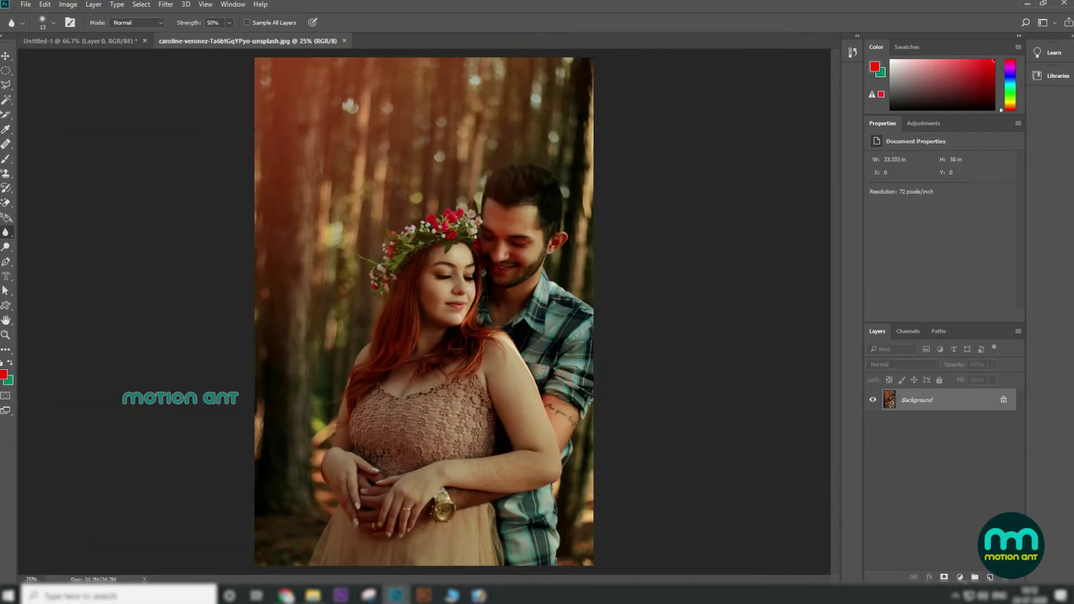
Copy the couple photo into the green Untitled-1 document with both faces on the canvas, and close the source file without saving.
click(6, 56)
drag(284, 51, 400, 322)
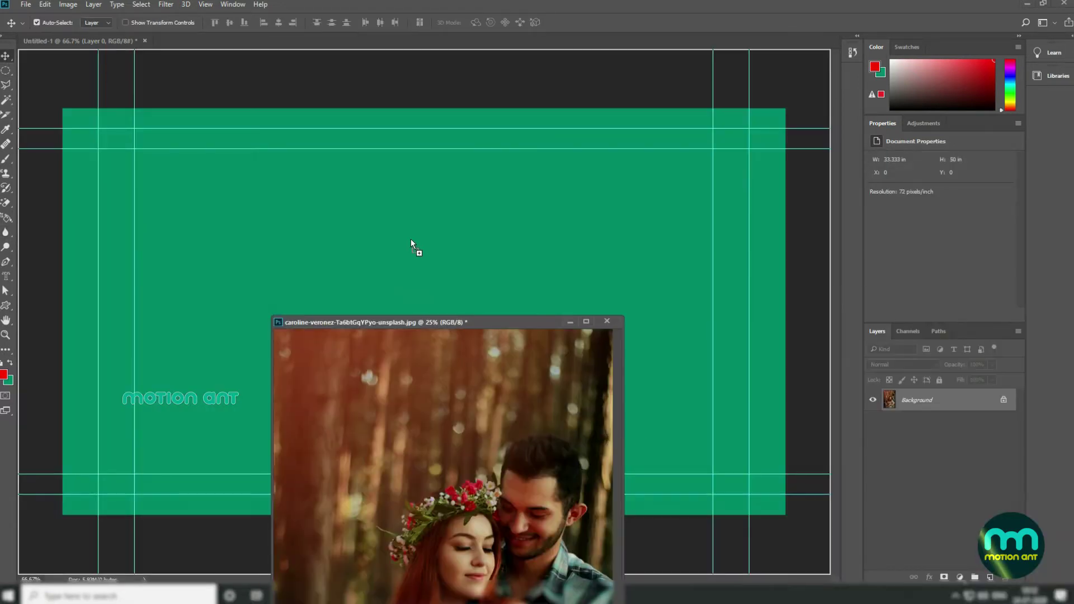
drag(413, 240, 520, 518)
click(607, 316)
click(607, 321)
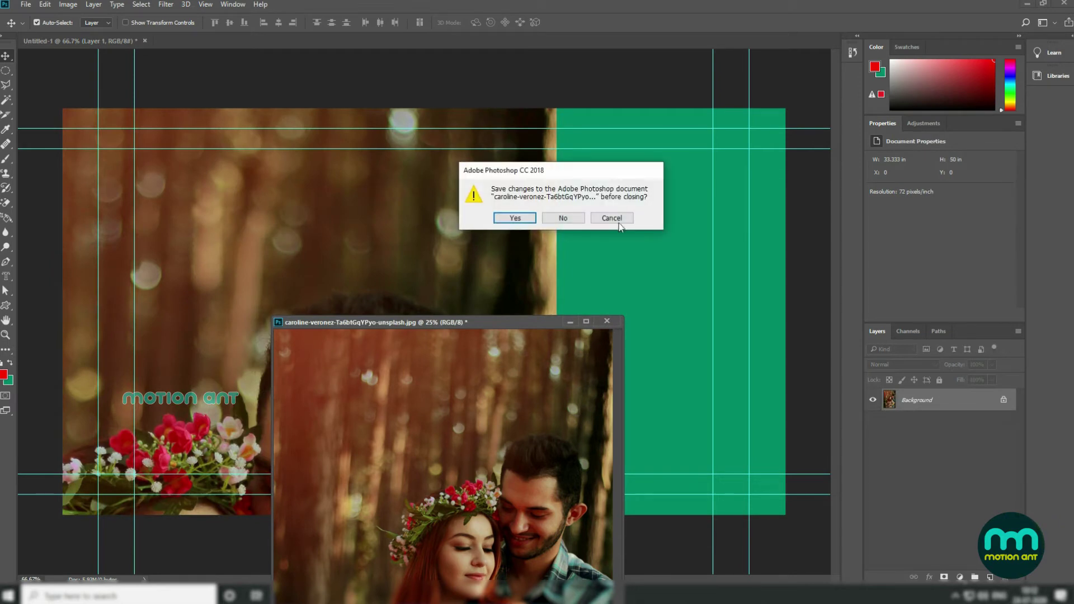
click(562, 218)
drag(348, 352, 488, 354)
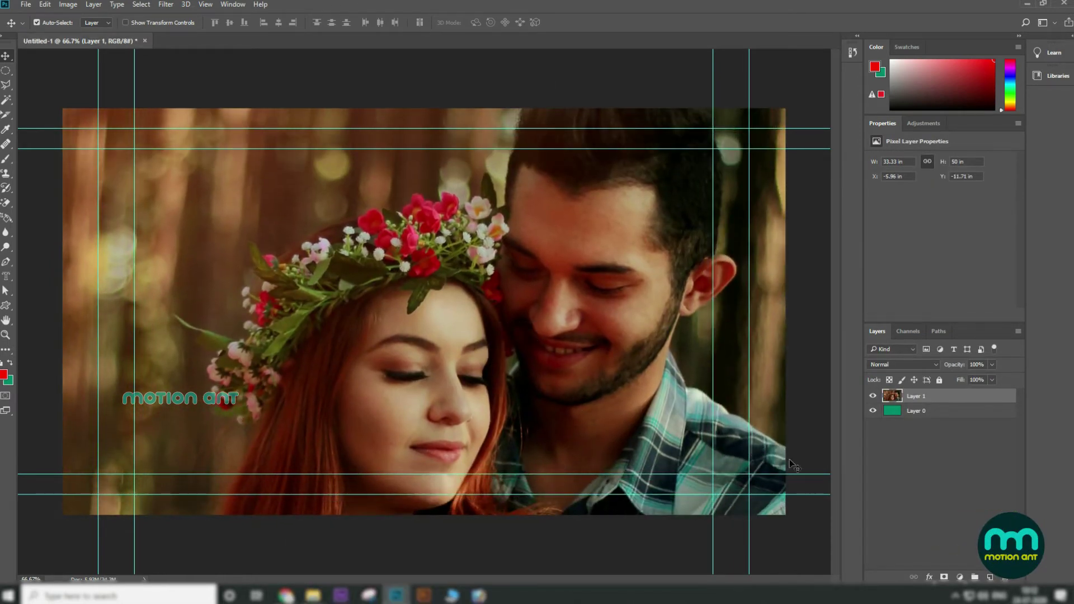
Select the Blur tool and increase the hardness of its brush tip.
right_click(7, 232)
click(37, 235)
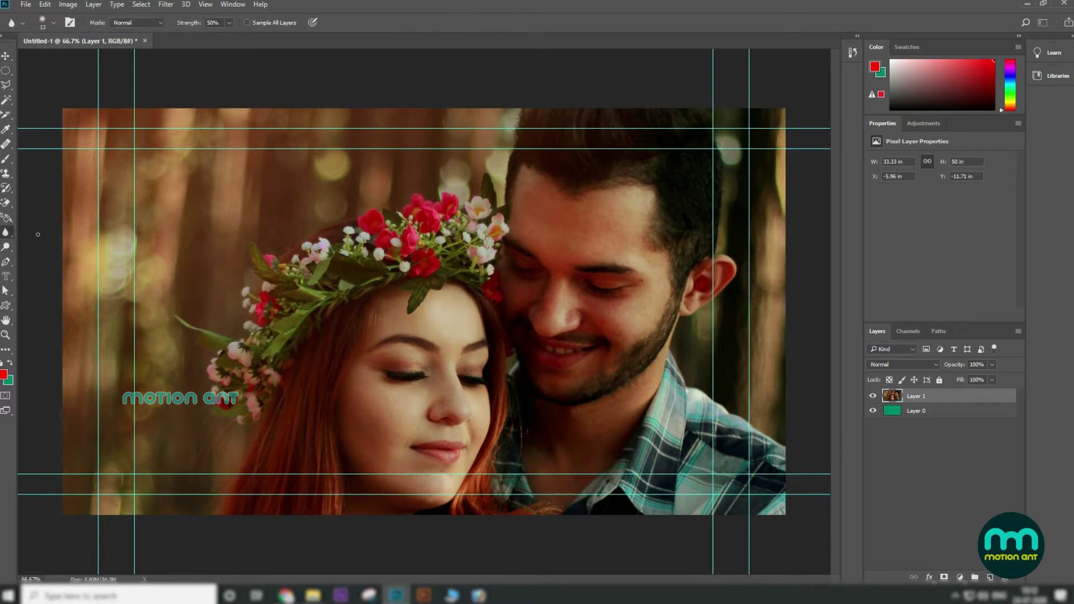
key(ctrl+plus)
drag(213, 351, 526, 484)
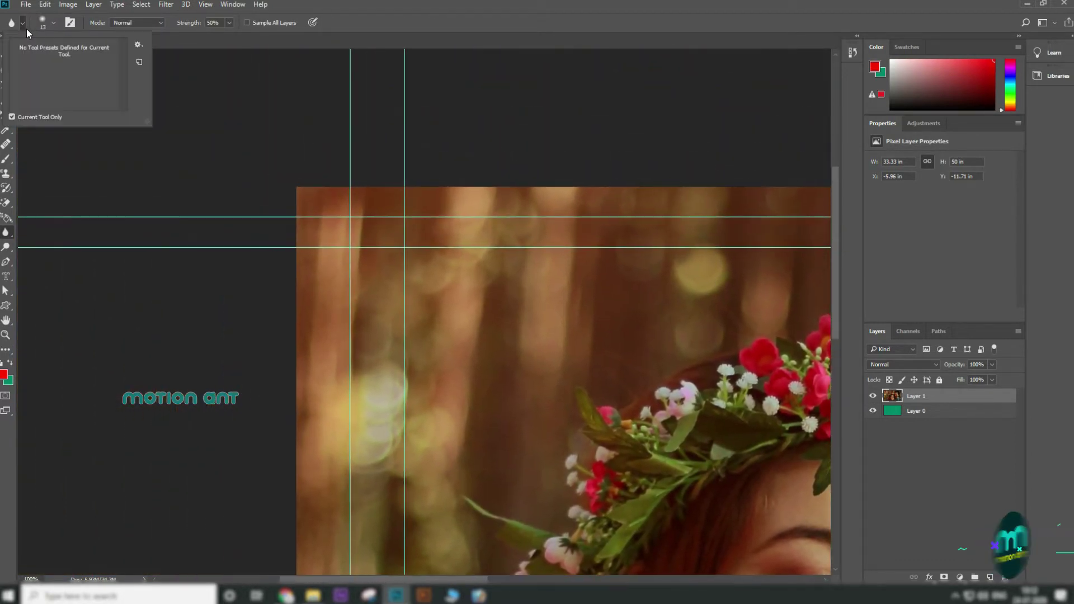
click(54, 23)
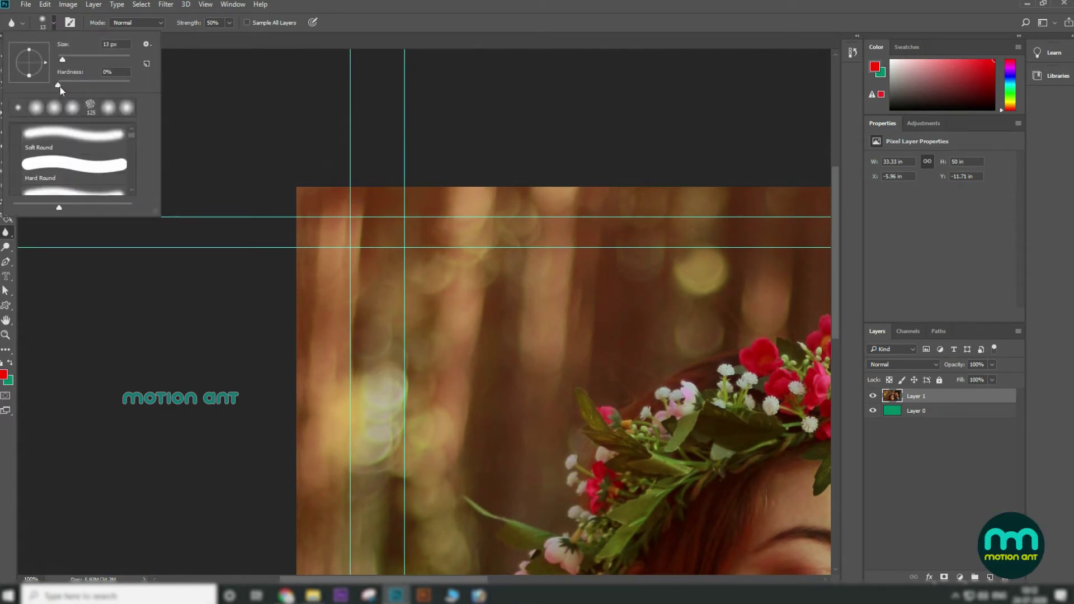
click(455, 309)
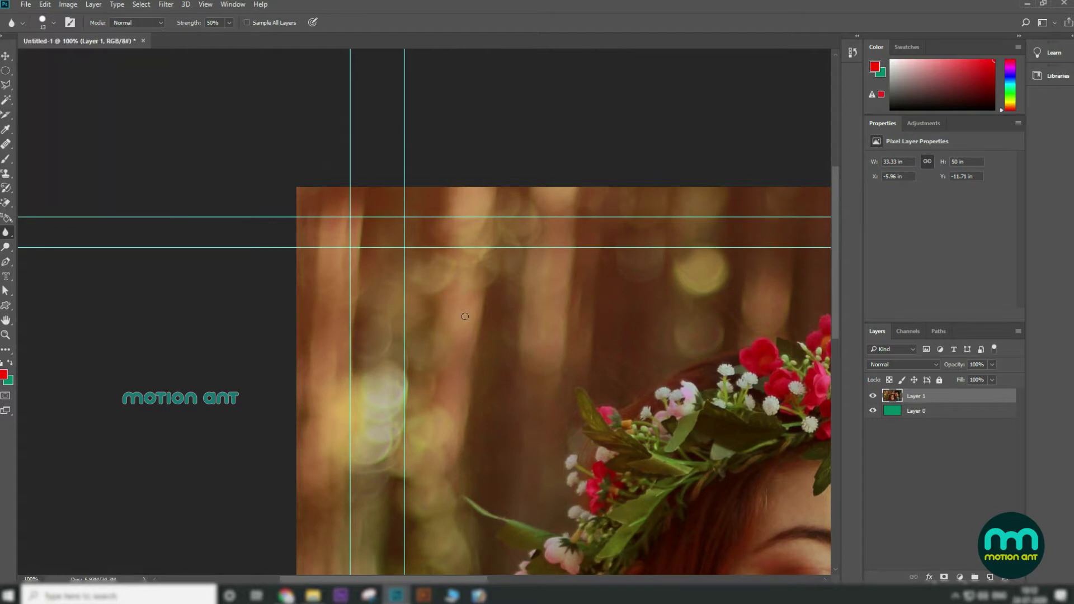
Blur the red and white flowers in the upper part of the crown on Layer 1 with a 200 px brush at 100% strength.
key(bracketright)
key(bracketright)
key(bracketright)
key(bracketright)
key(bracketright)
key(bracketright)
key(bracketright)
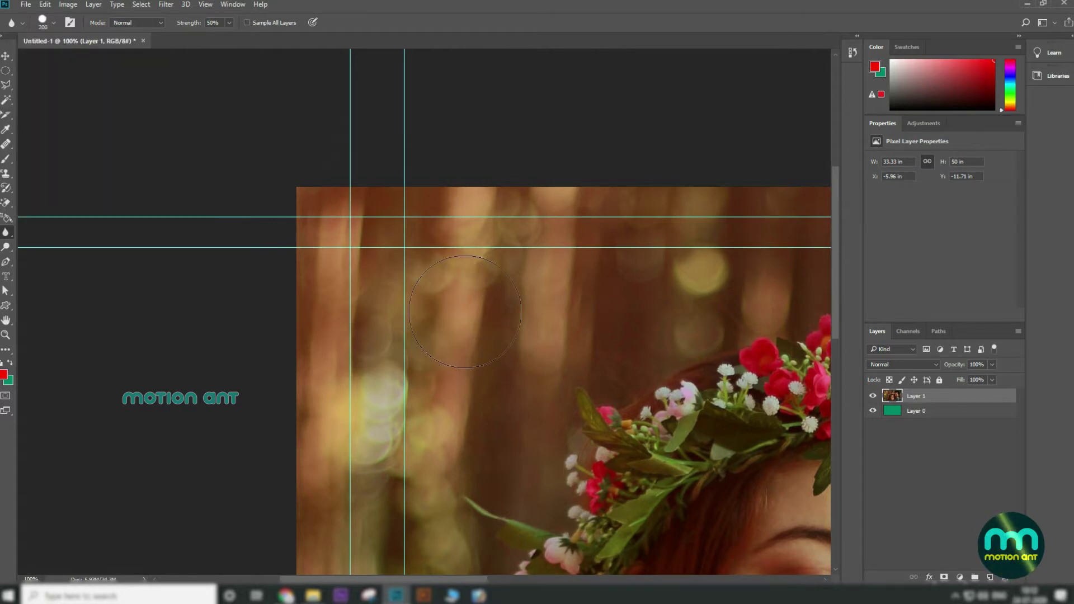
drag(558, 391, 403, 293)
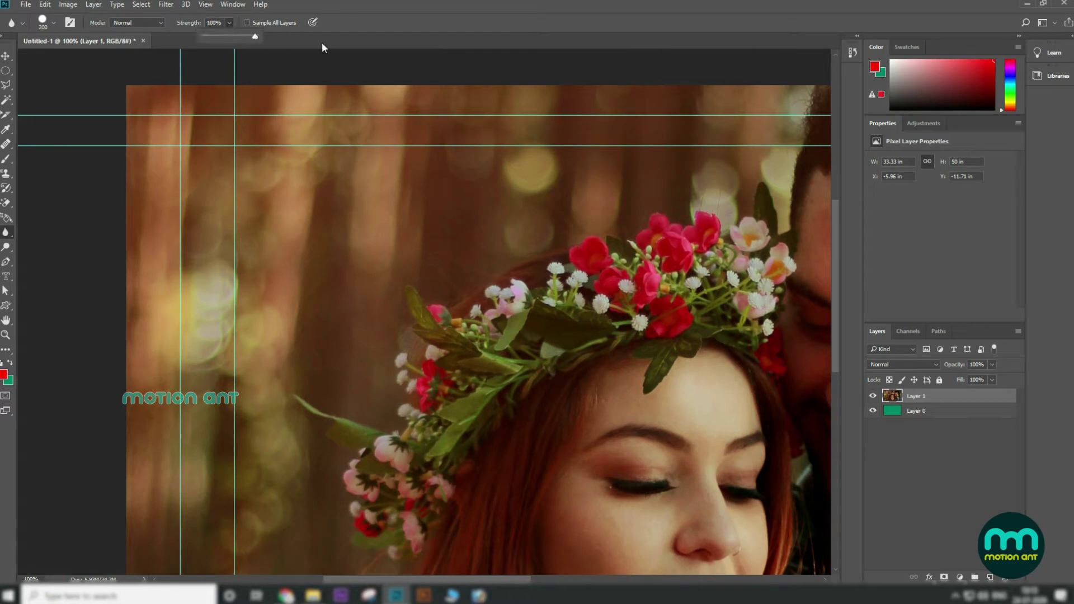
drag(616, 291, 607, 259)
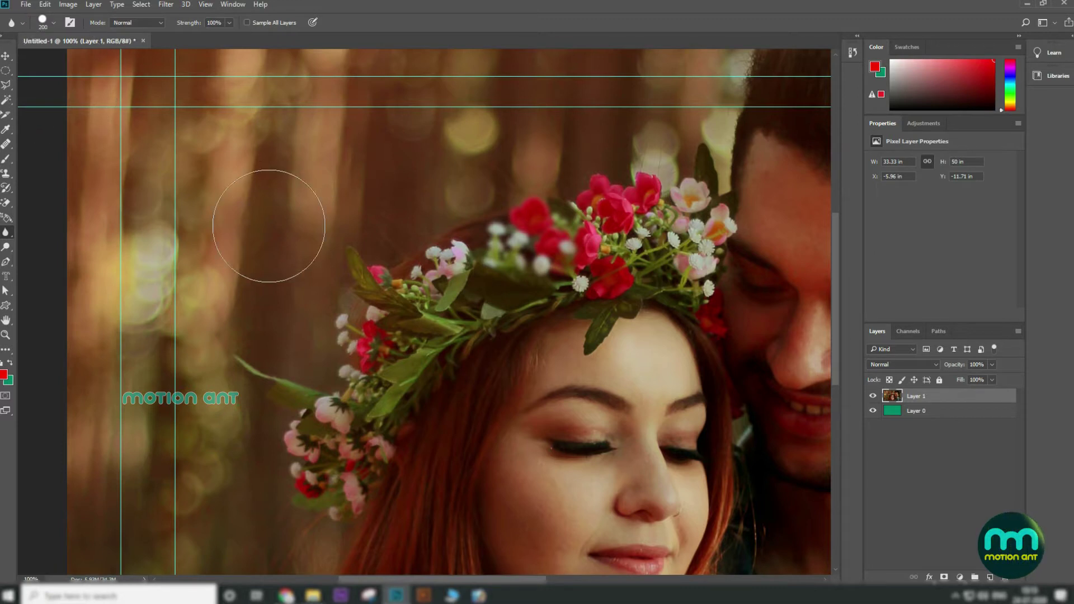
Save the document to the Desktop in Photoshop format as blur.psd.
click(25, 5)
click(59, 130)
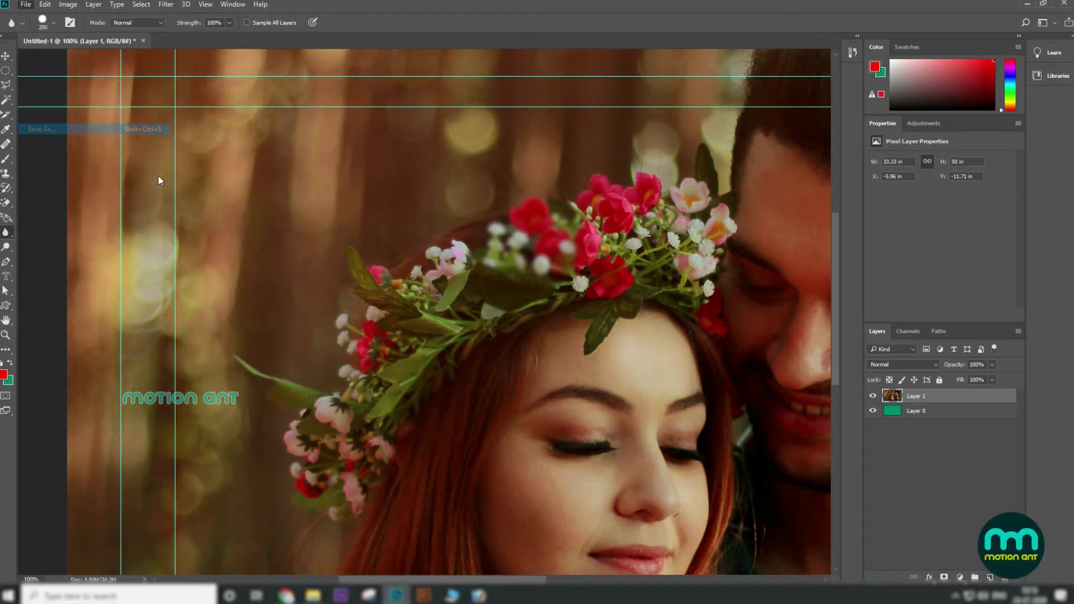
click(41, 86)
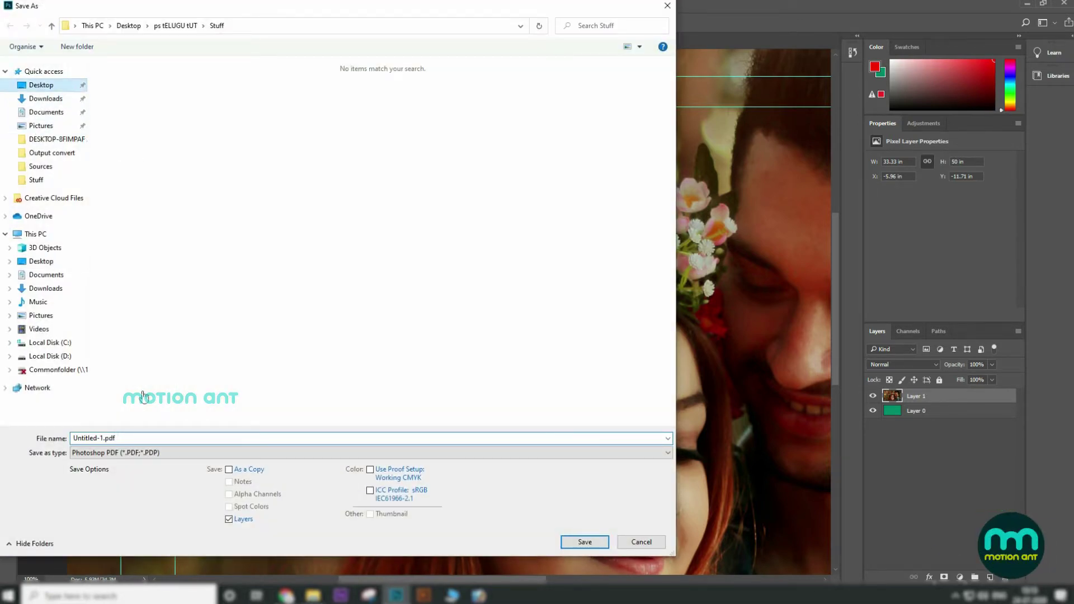
click(147, 452)
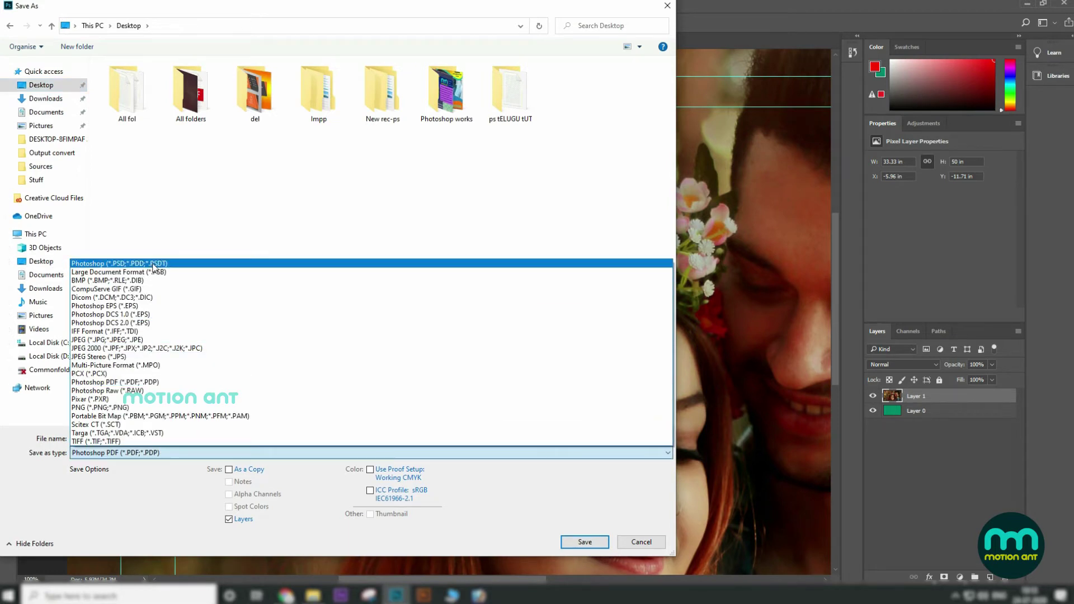
click(112, 261)
click(104, 438)
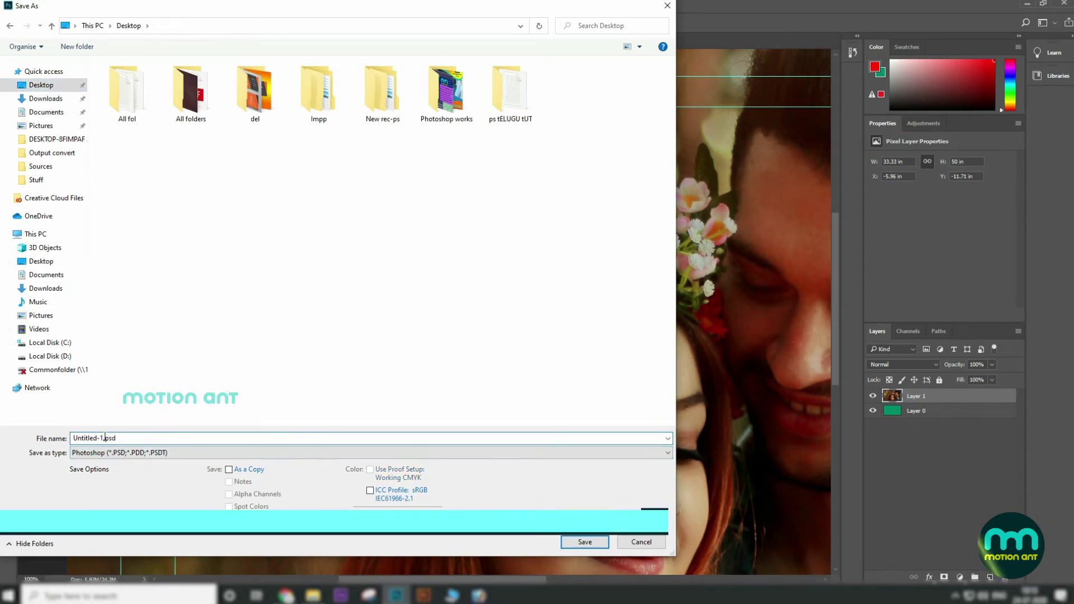
drag(104, 438, 73, 438)
text(blur)
click(587, 541)
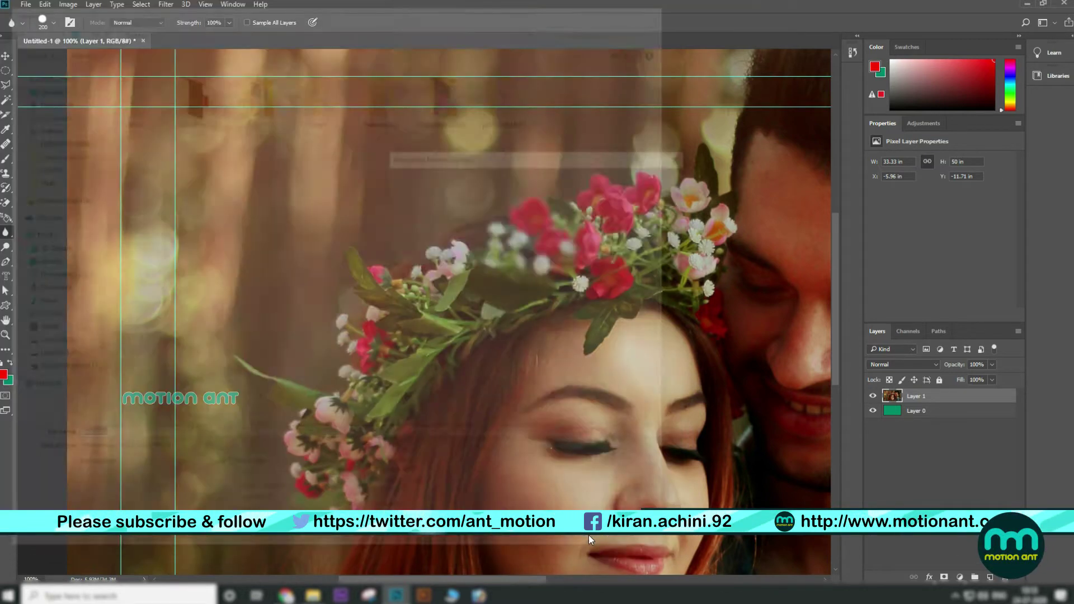
click(667, 179)
Add an empty layer above Layer 1 and make the Blur tool sample all layers.
drag(574, 318, 503, 302)
key(ctrl+minus)
key(ctrl+minus)
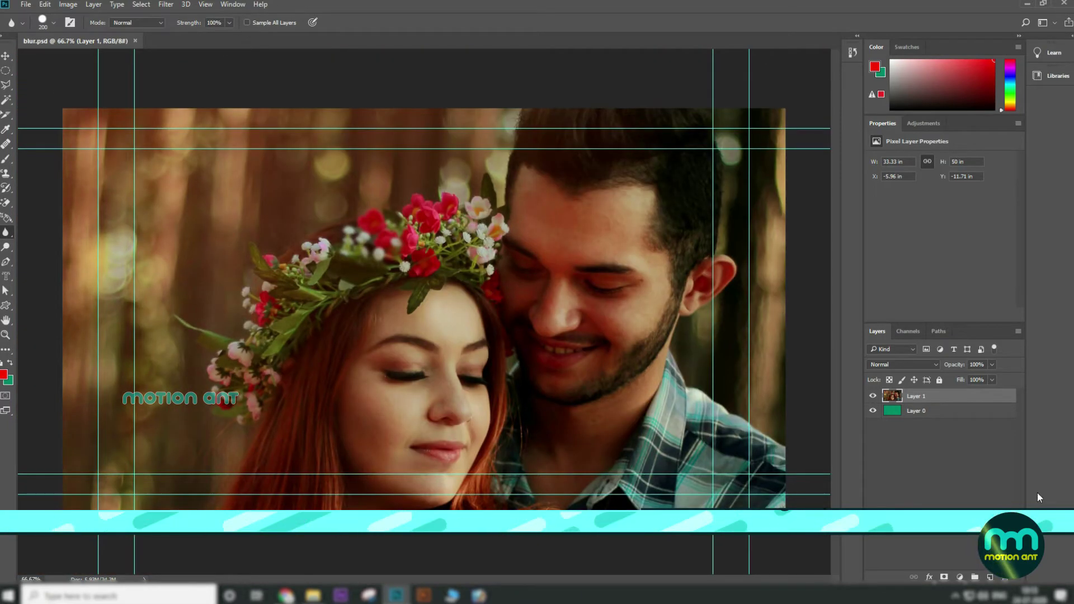
click(990, 577)
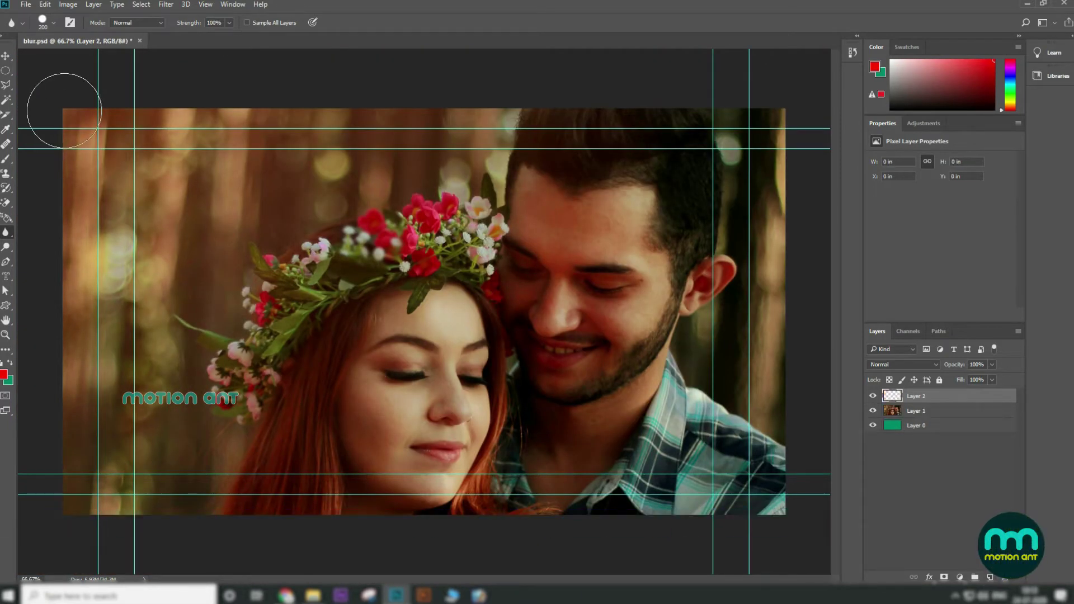
click(247, 23)
Blur the woman's right eye and eyelid on the empty Layer 2 with the 200 px brush.
key(ctrl+plus)
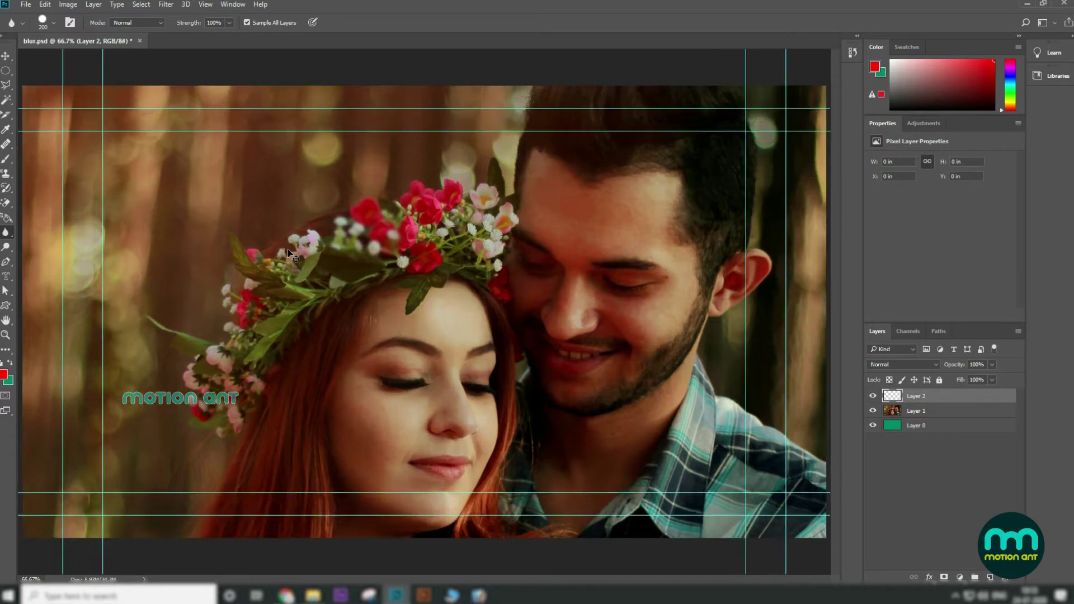
drag(398, 428, 382, 362)
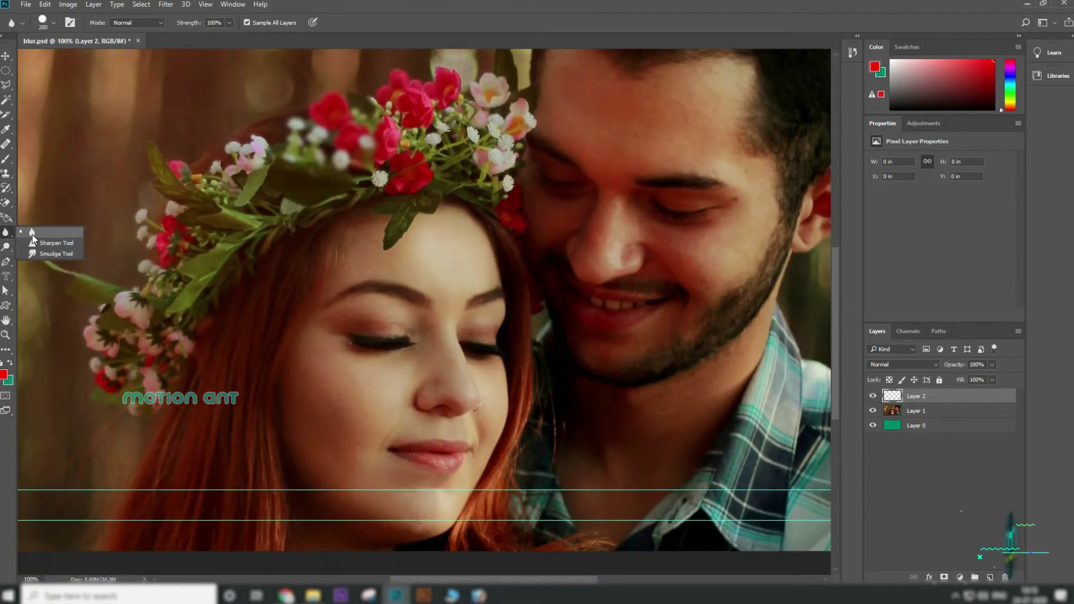
key(bracketleft)
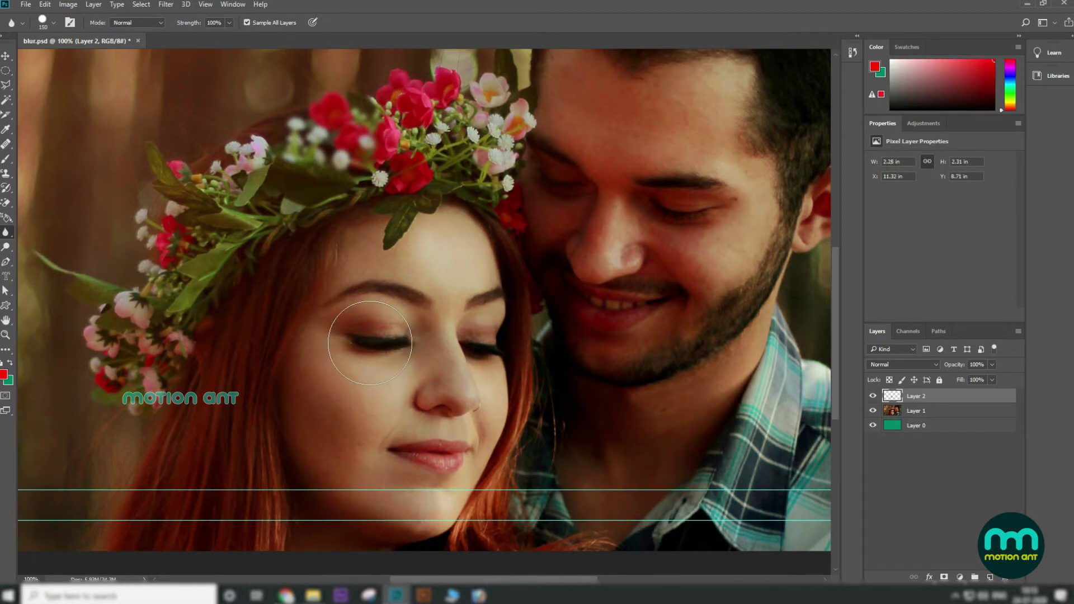
key(bracketright)
mouse_move(372, 345)
mouse_down()
mouse_move(361, 336)
mouse_move(378, 322)
mouse_up()
mouse_move(378, 323)
mouse_down()
mouse_move(374, 350)
mouse_move(371, 323)
mouse_up()
Toggle the visibility of Layer 2 and Layer 1 to compare the eye with and without the blur.
click(874, 396)
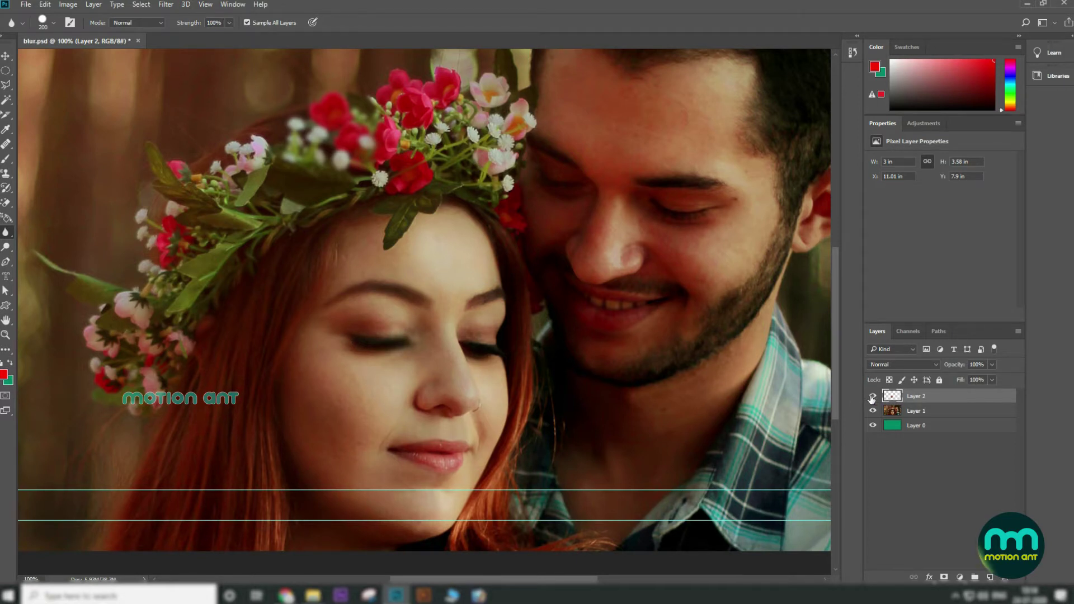
click(873, 412)
click(873, 412)
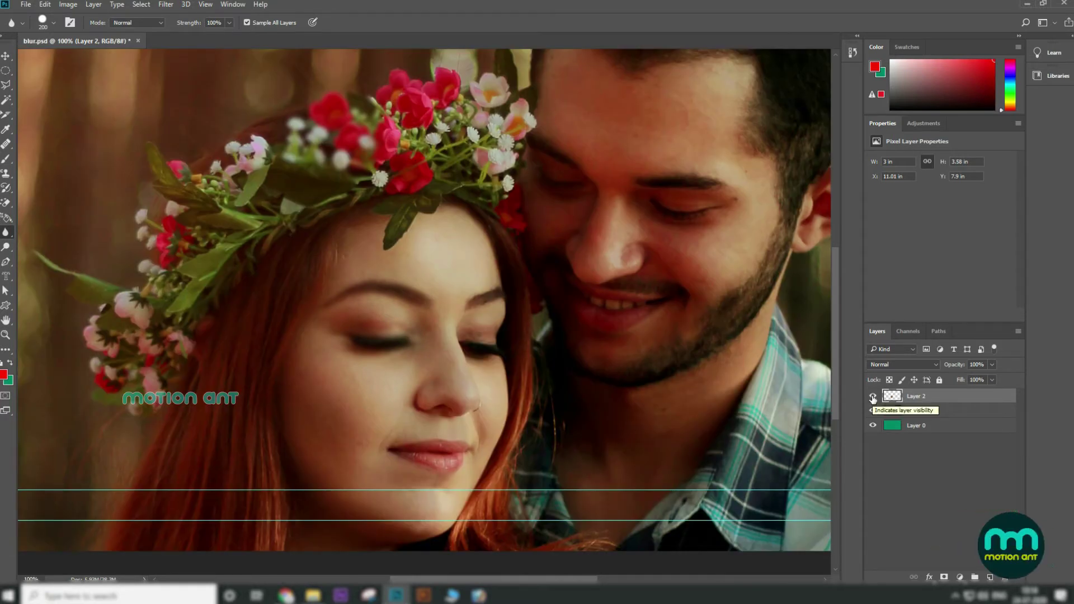
click(873, 397)
click(872, 397)
click(873, 397)
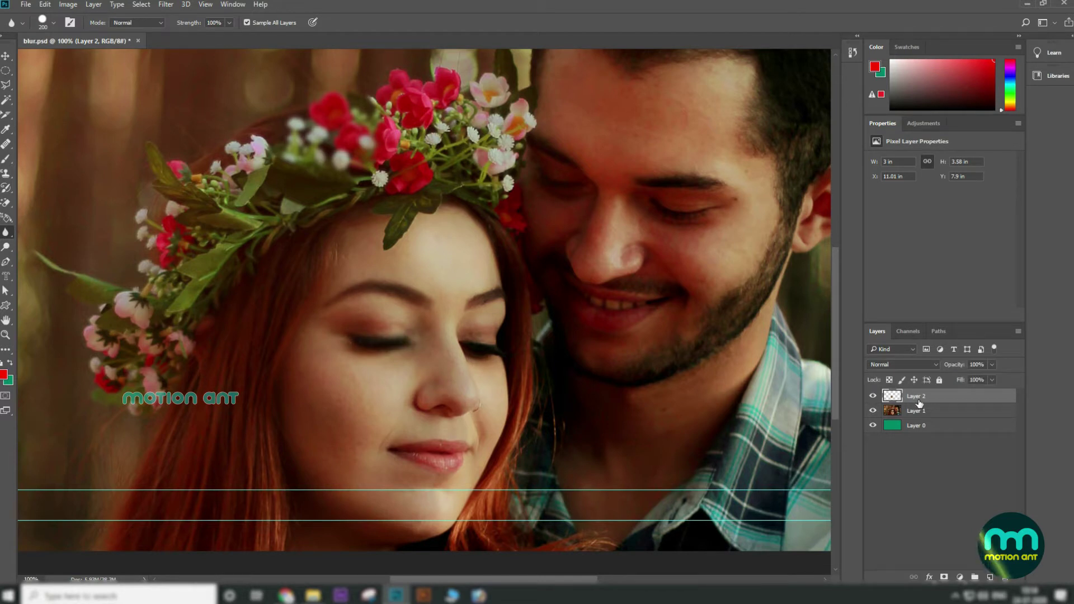
key(ctrl+t)
key(Return)
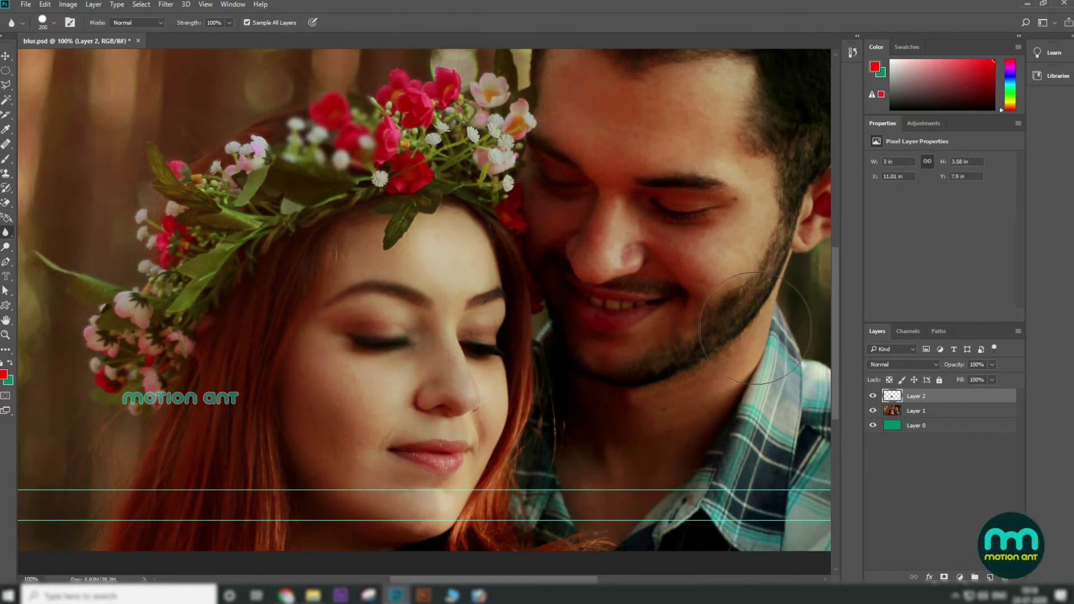
click(6, 233)
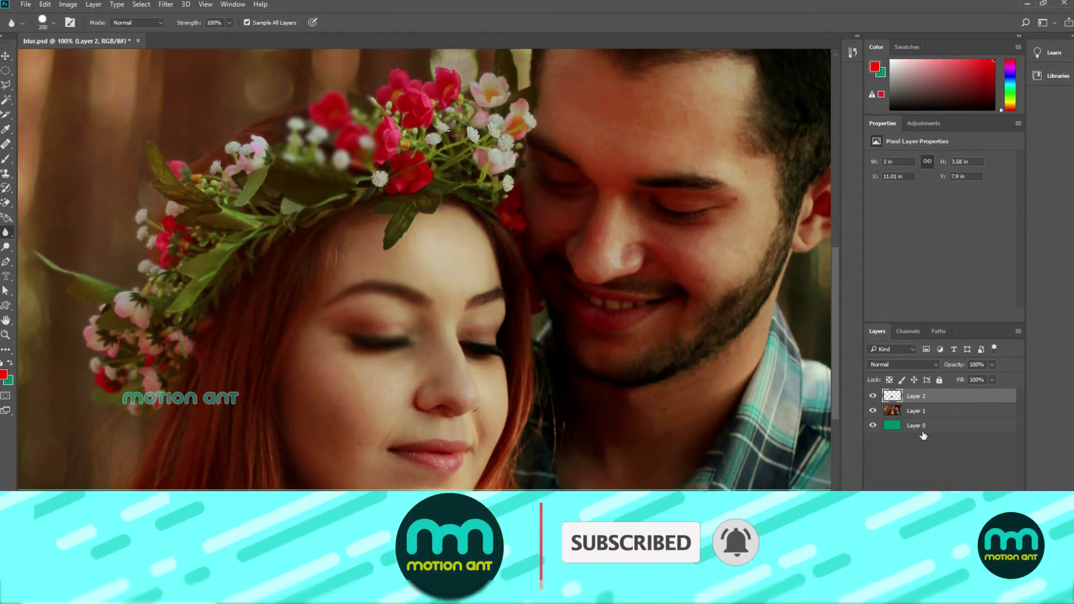
Rename Layer 2 as "blur".
double_click(916, 397)
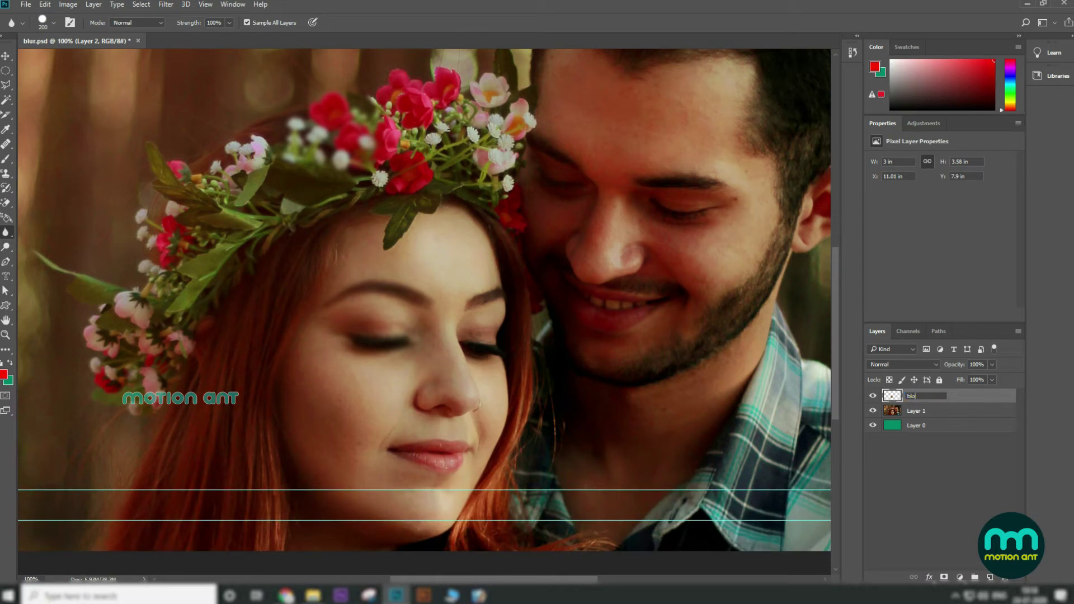
text(blou)
key(BackSpace)
key(BackSpace)
text(ur)
key(Return)
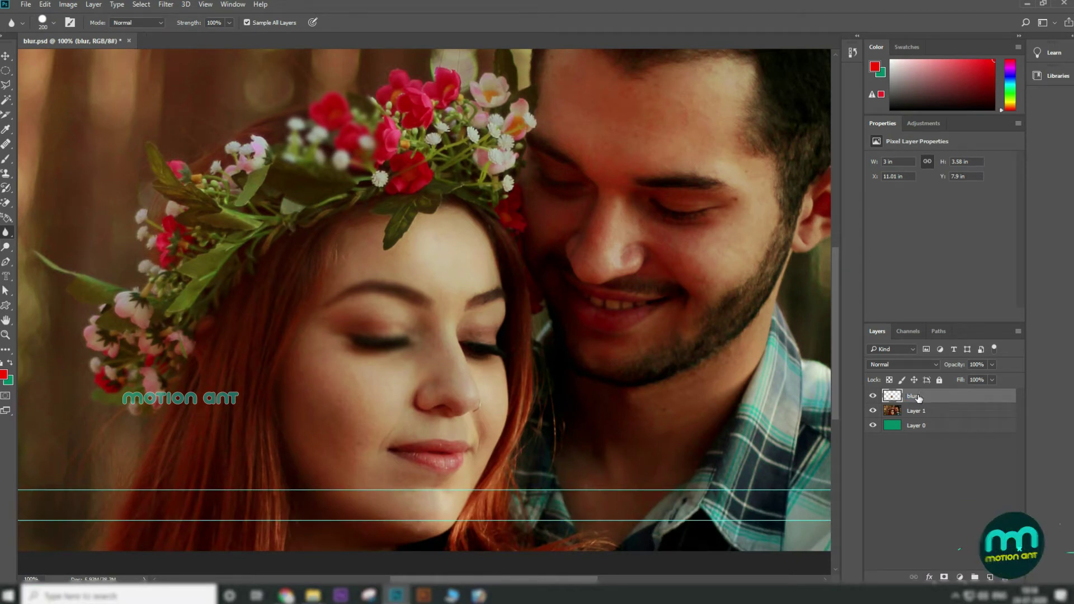
Add a new empty layer above the blur layer and name it "sharpen".
right_click(6, 236)
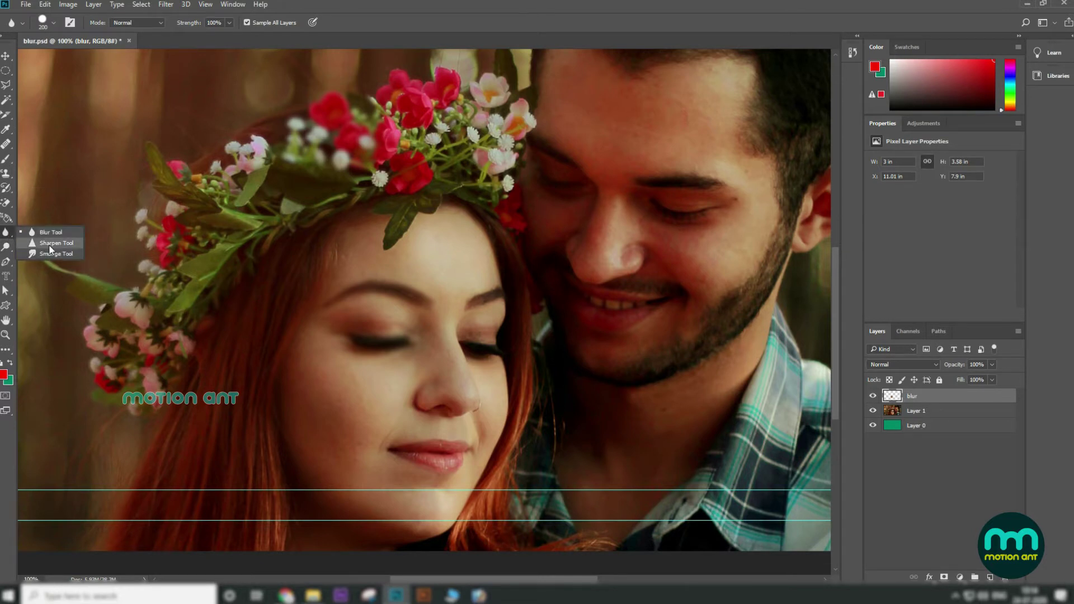
click(990, 578)
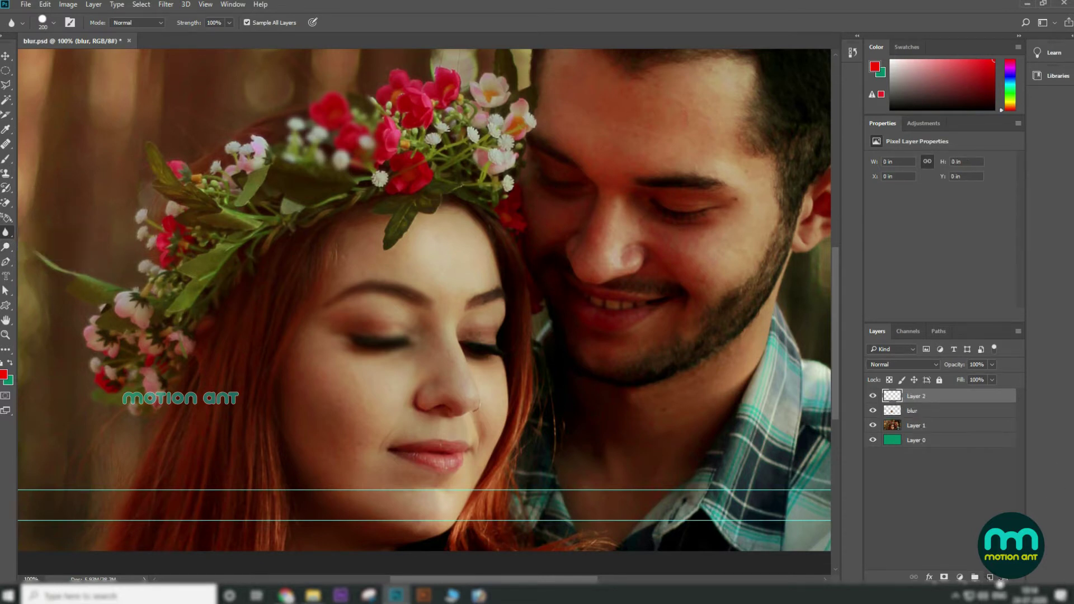
double_click(917, 397)
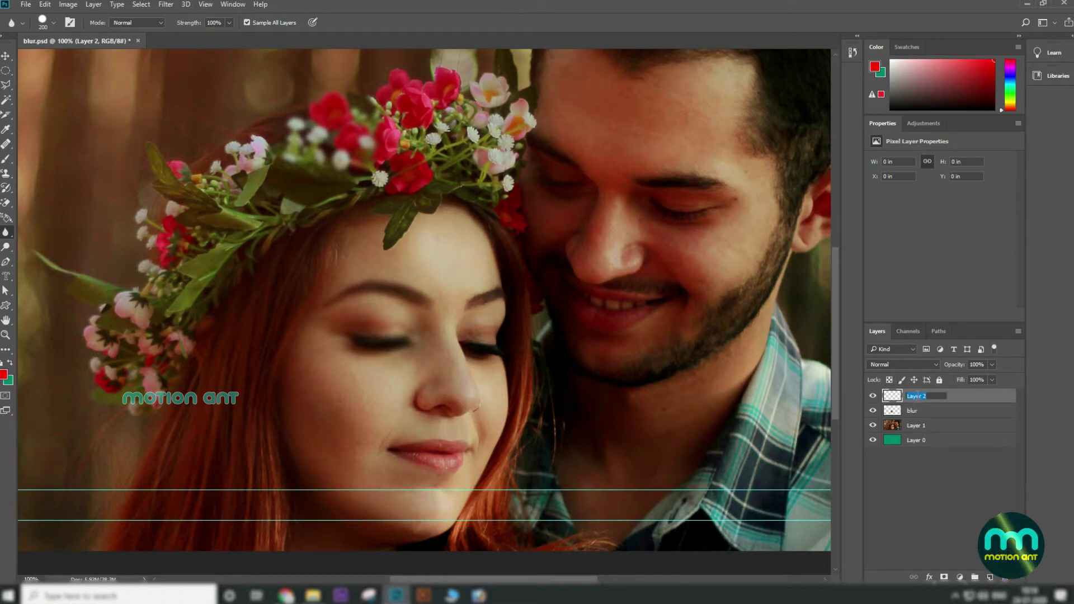
text(sharpen)
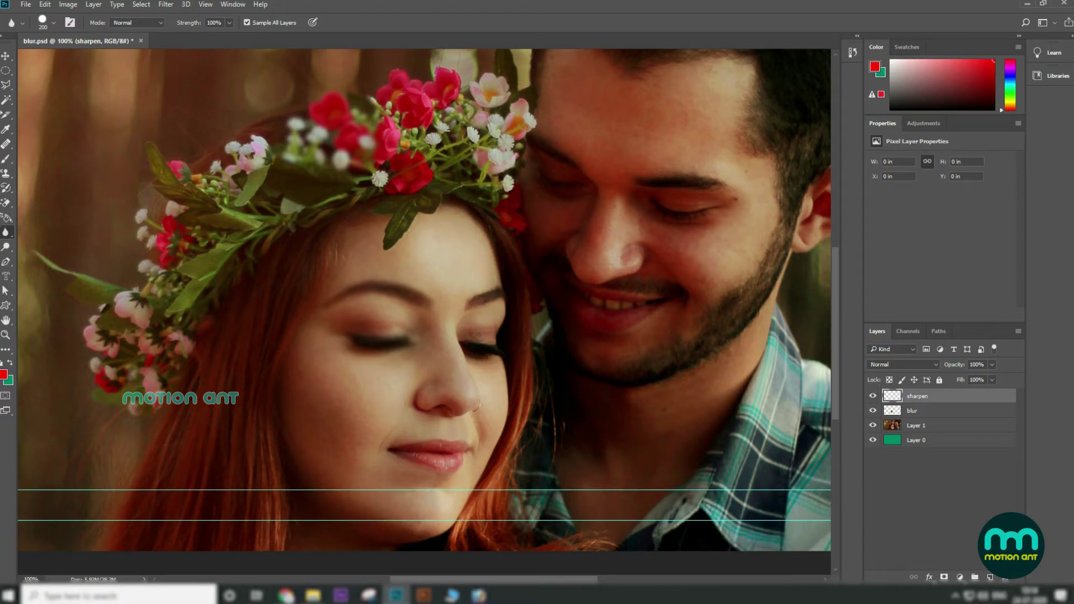
Switch to the Sharpen tool with a 100 px brush at 100% strength.
right_click(11, 234)
key(])
key(])
key(])
key(])
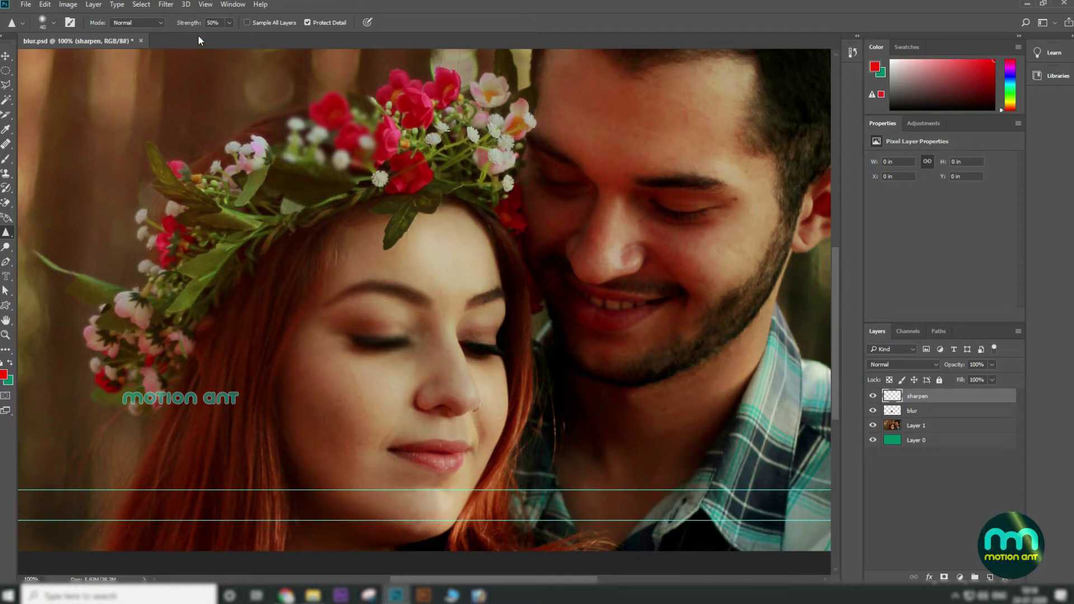
click(229, 22)
drag(228, 36, 437, 60)
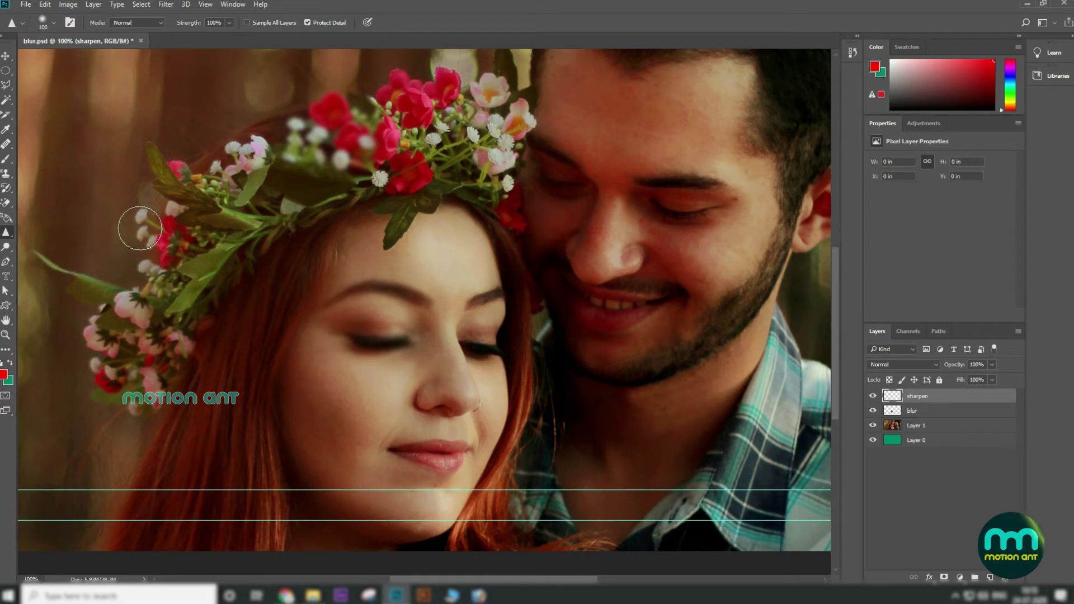
Sharpen the white buds on the wreath's left edge with all layers sampled, and toggle the sharpen layer to compare.
click(247, 22)
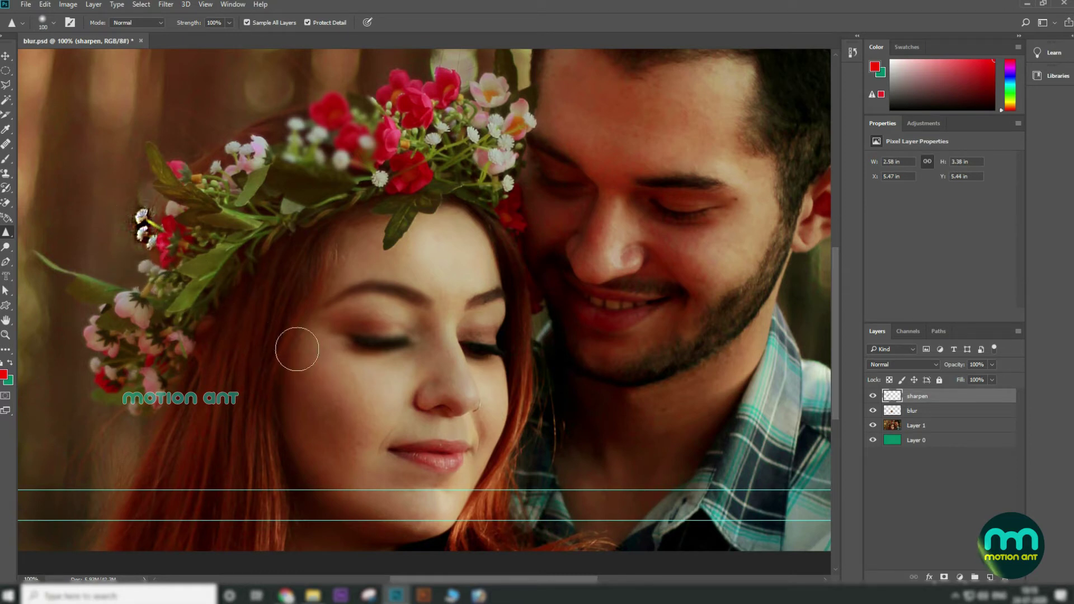
click(873, 396)
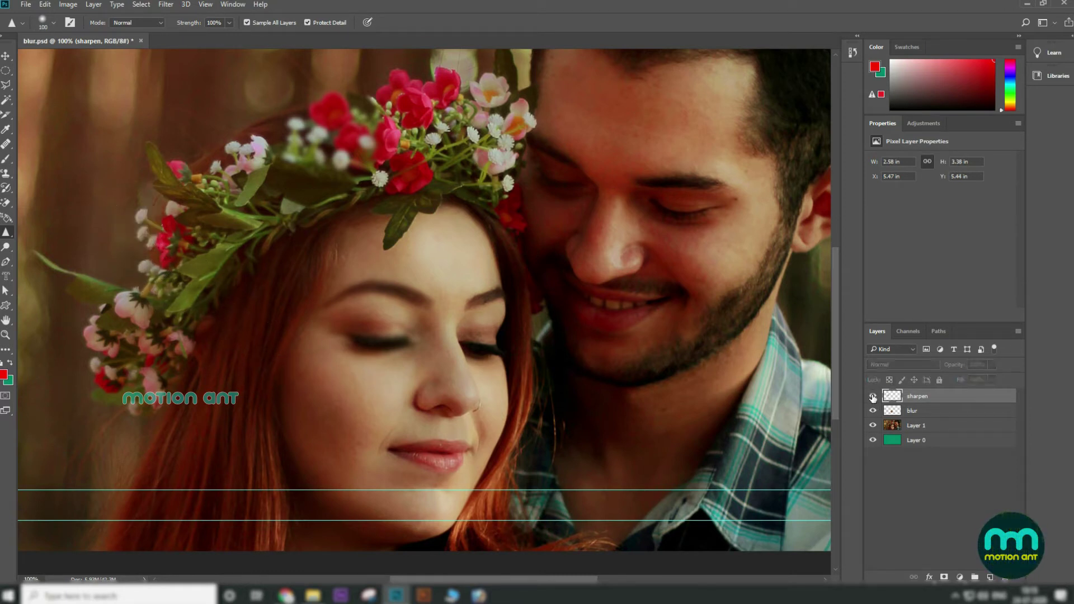
click(873, 396)
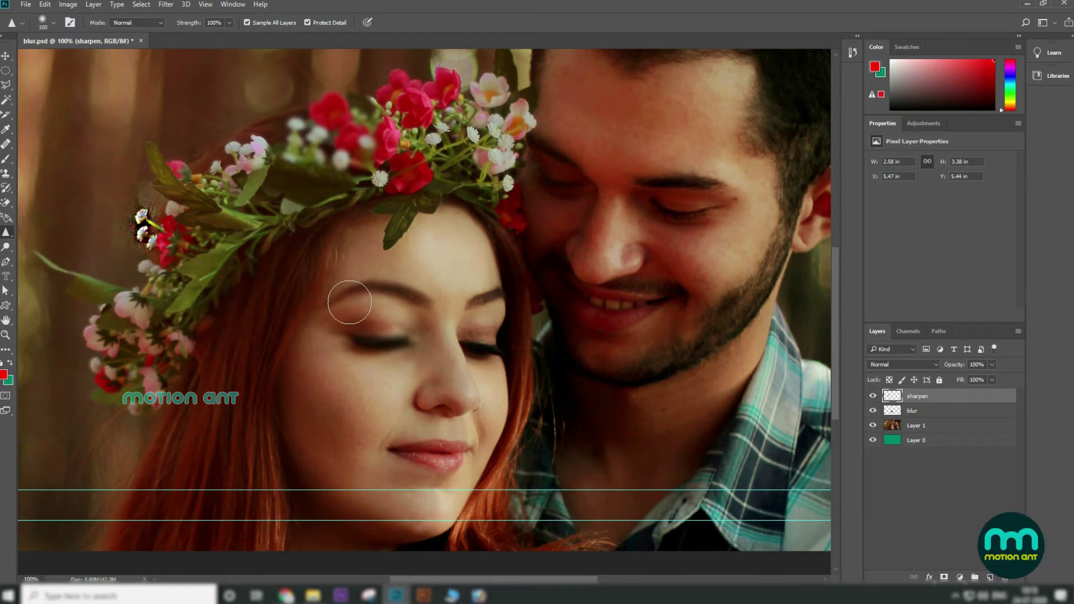
Sharpen the red and pink flowers at the wreath's lower left with a 175 px brush, and toggle the sharpen layer to compare.
right_click(4, 238)
click(73, 243)
key(bracketright)
key(bracketright)
key(bracketright)
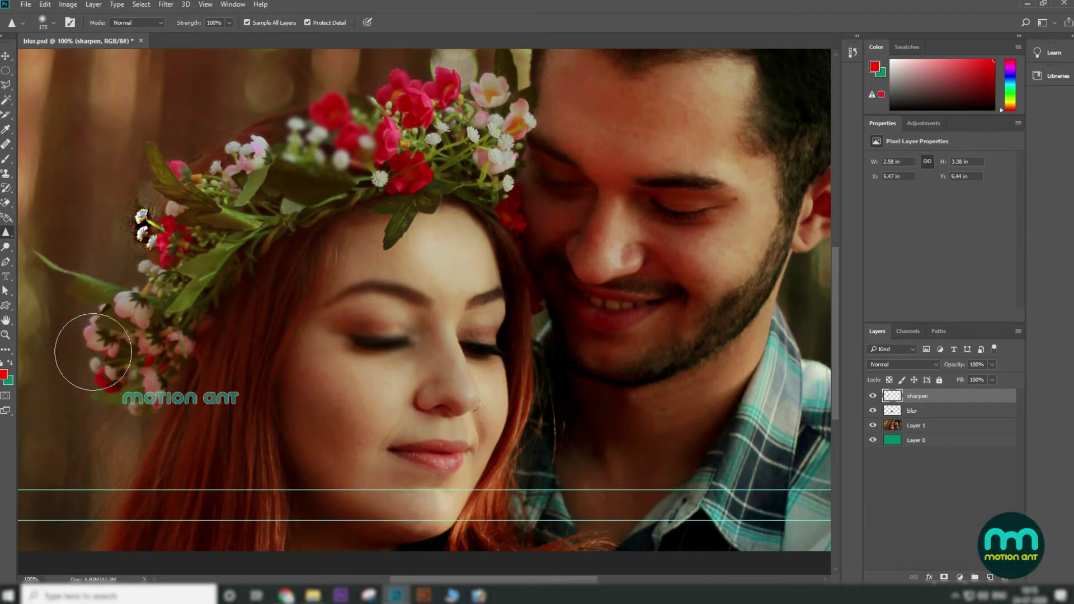
mouse_move(92, 351)
mouse_down()
mouse_move(126, 414)
mouse_move(108, 397)
mouse_move(129, 419)
mouse_move(106, 390)
mouse_move(148, 417)
mouse_move(95, 344)
mouse_up()
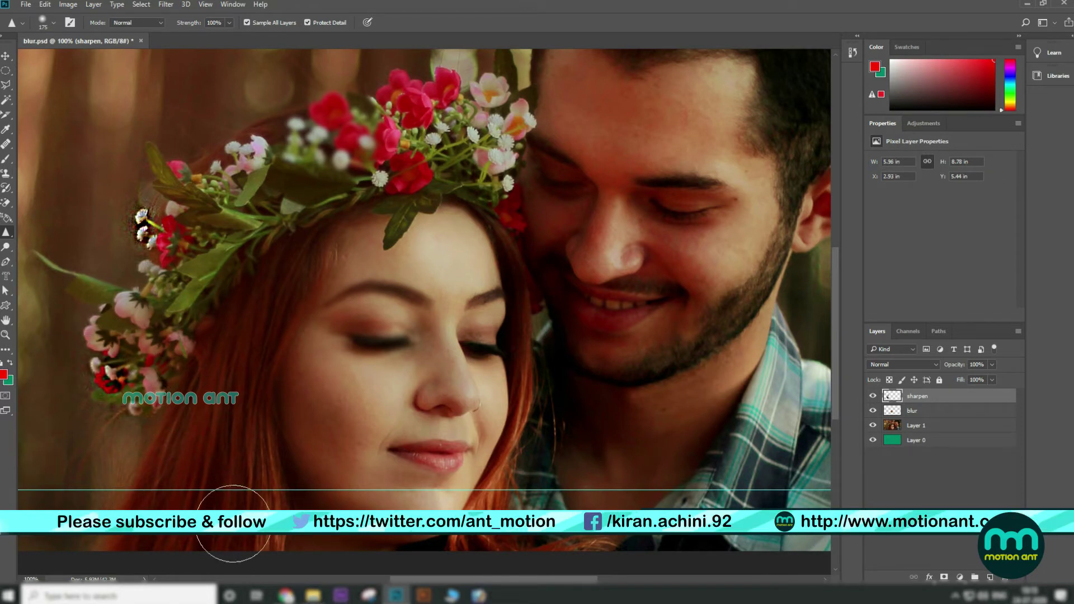
click(876, 395)
click(877, 394)
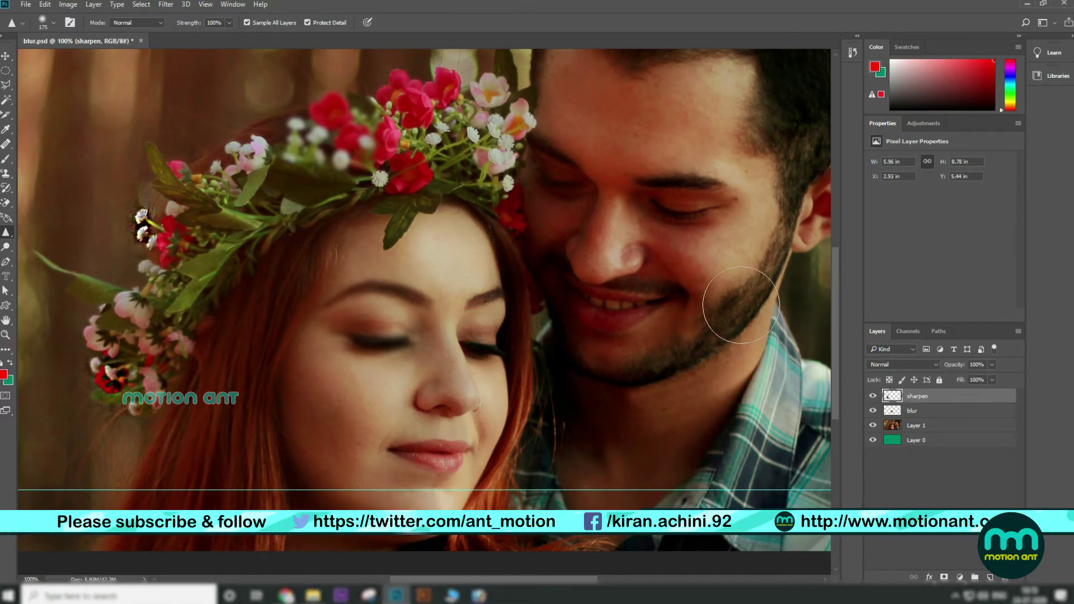
Switch to the Smudge tool with a 250 px brush and add an empty layer above the sharpen layer.
right_click(7, 231)
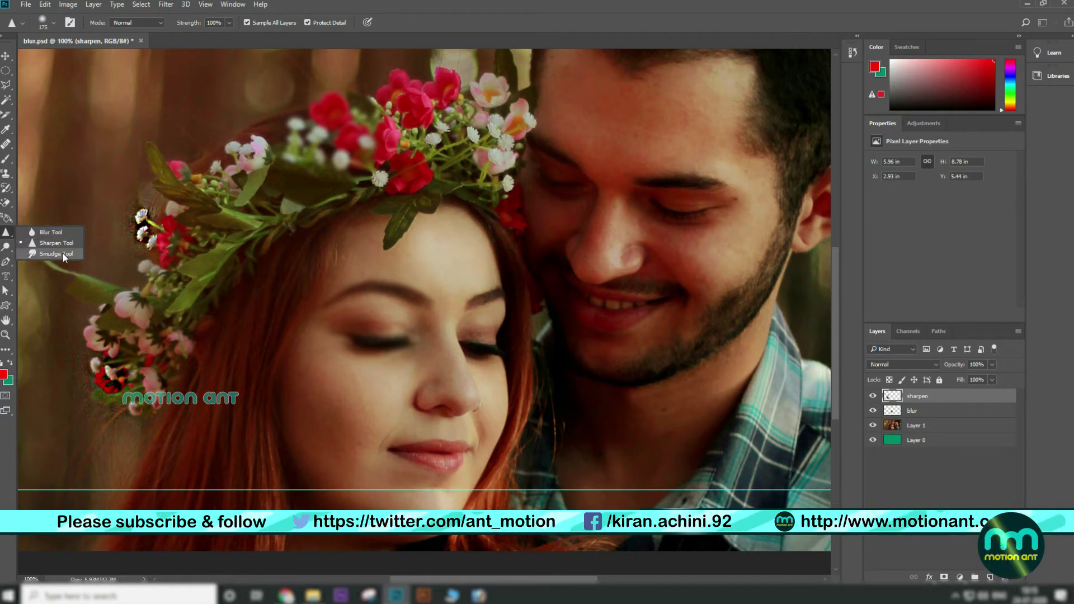
click(63, 254)
key(bracketleft)
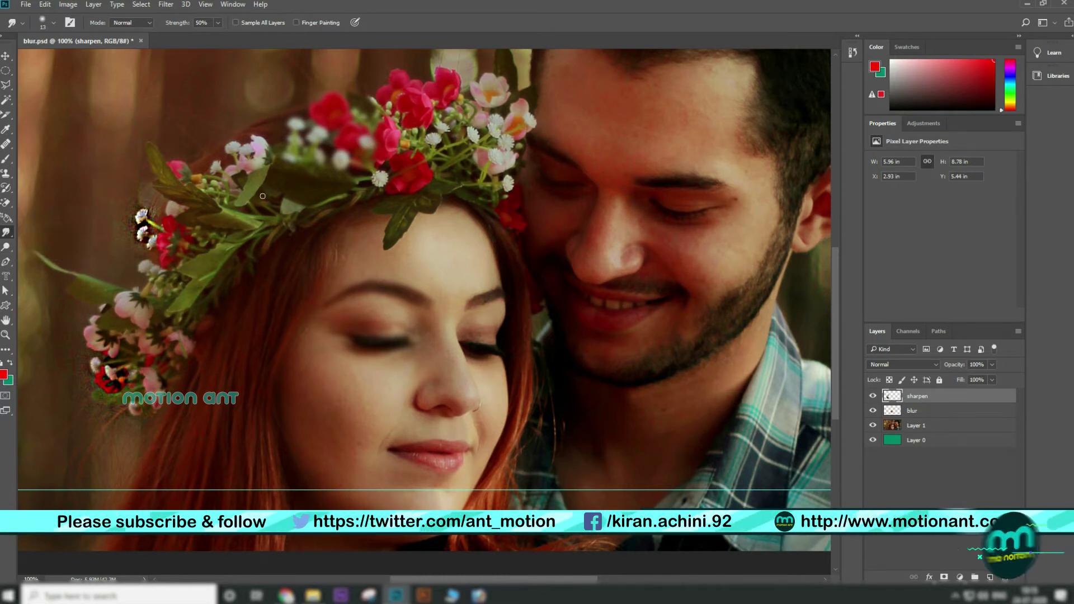
key(bracketright)
key(bracketright)
key(bracketright)
key(bracketright)
key(bracketright)
key(bracketright)
key(bracketright)
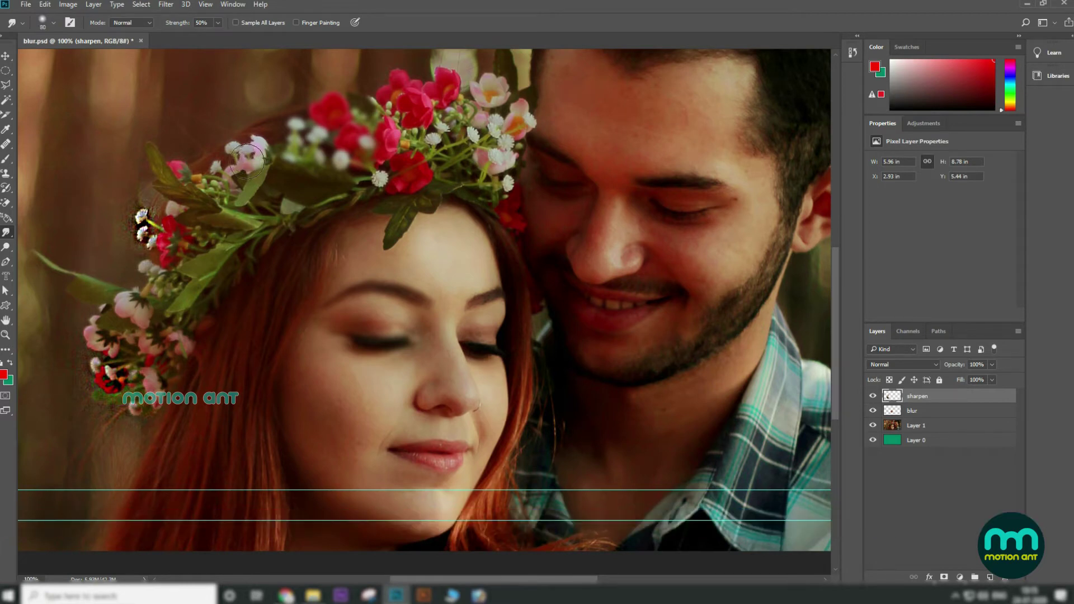
key(ctrl+minus)
key(ctrl+minus)
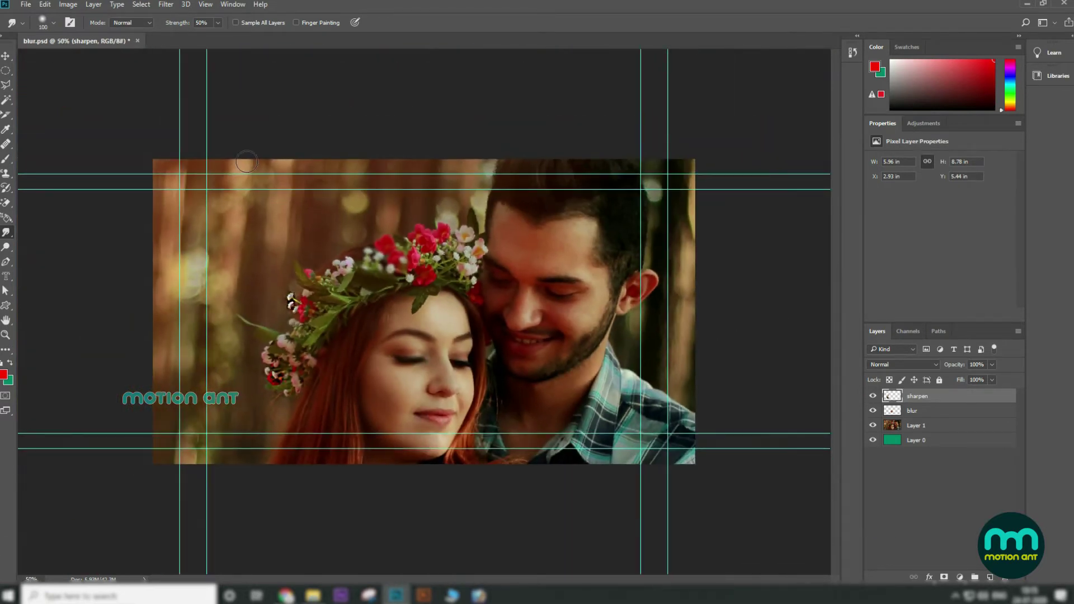
key(bracketright)
key(bracketright)
key(bracketright)
key(bracketright)
key(bracketright)
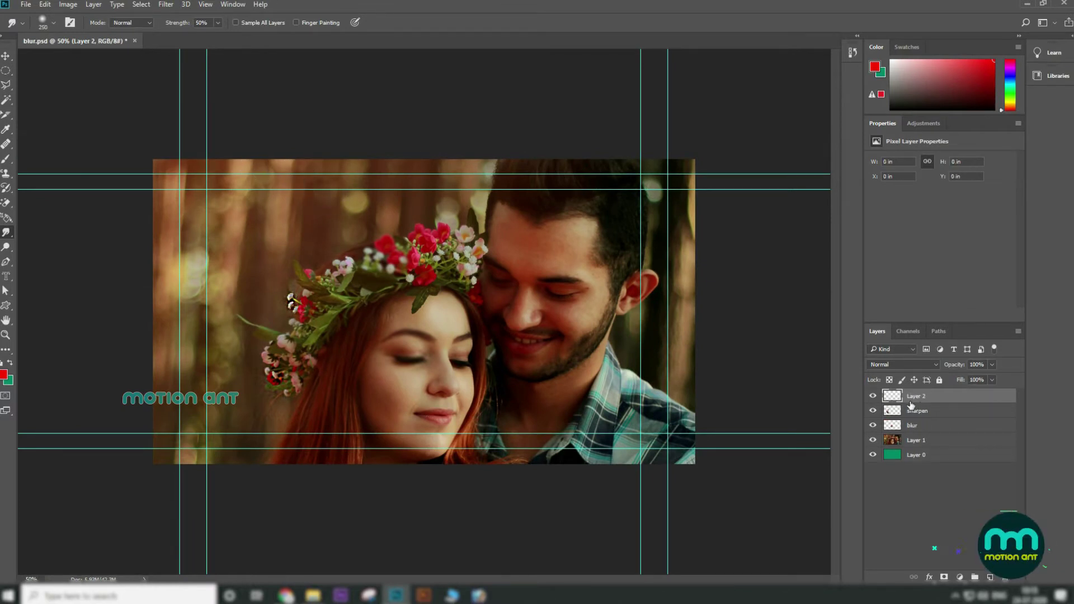
Rename the new empty layer as "smudge" and set the Smudge tool to sample all layers.
double_click(919, 398)
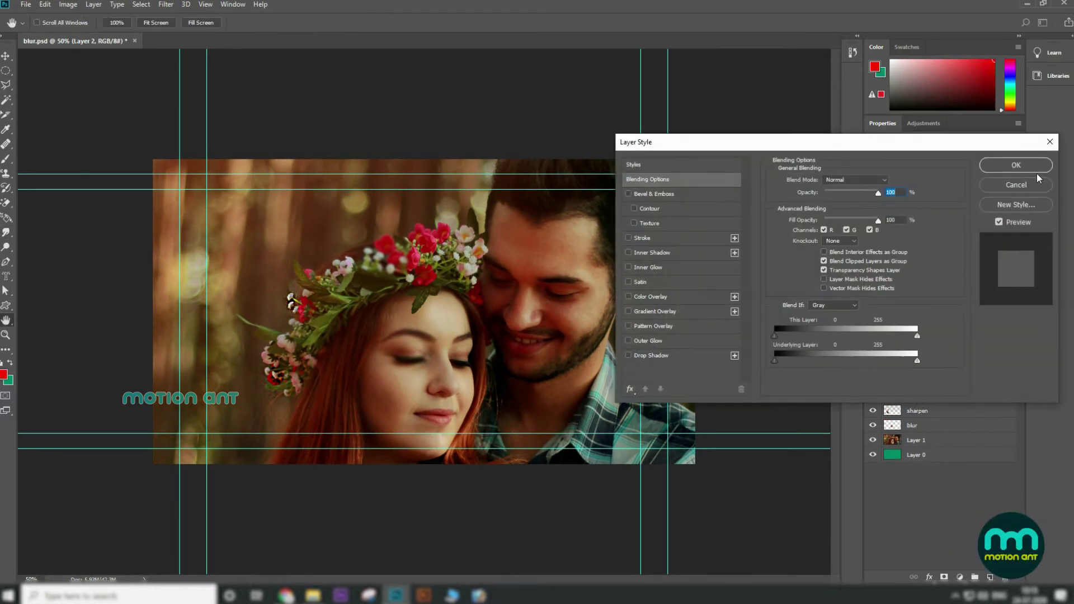
click(1025, 182)
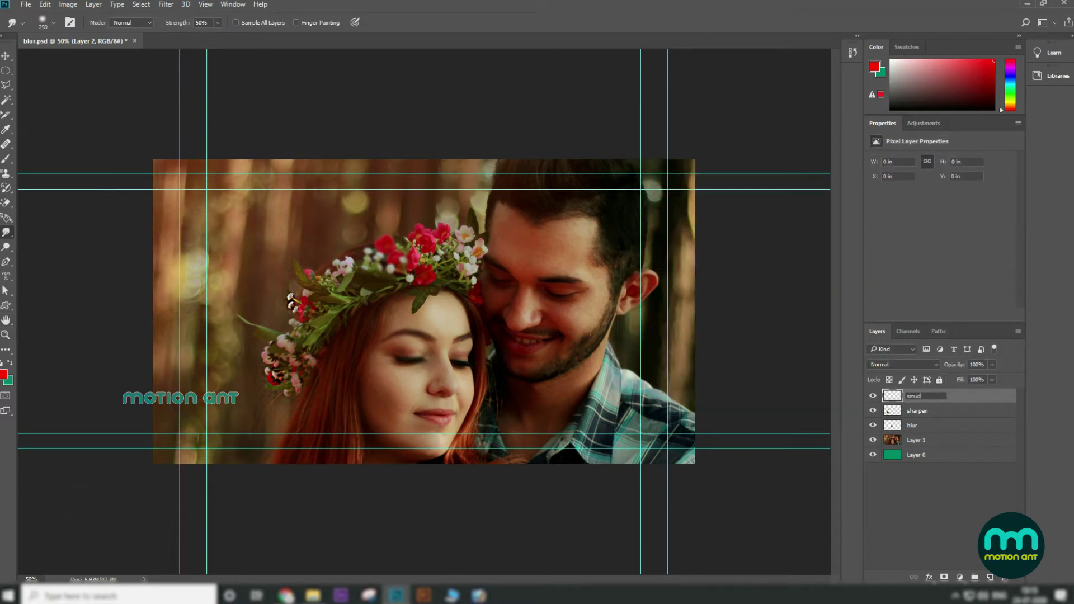
text(smudge)
key(Return)
click(235, 23)
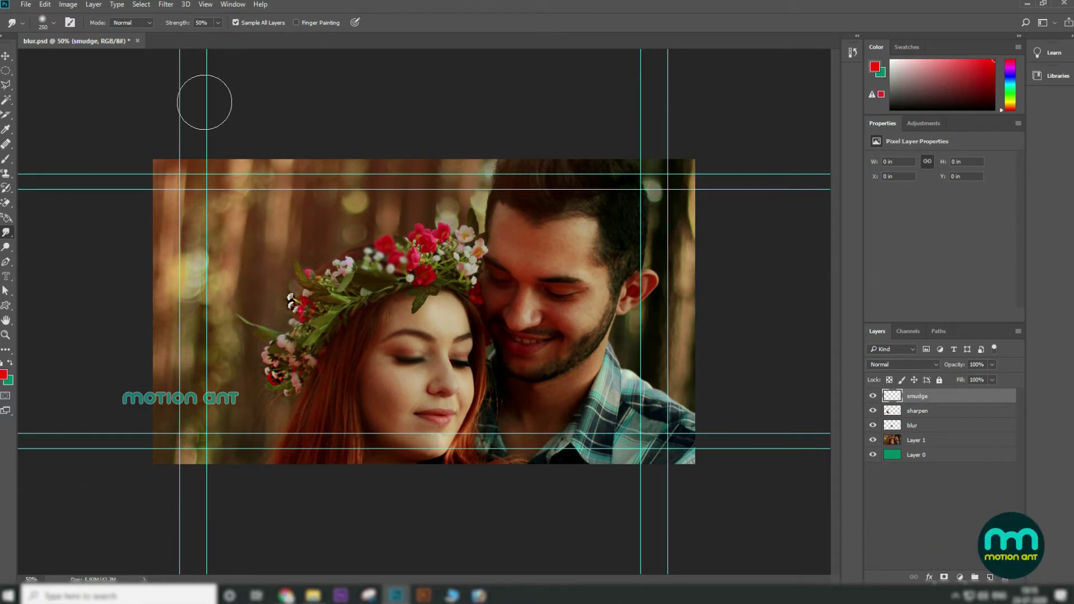
Smudge the red flowers at the top of the wreath at 16% strength, and undo the last strokes.
key(ctrl+plus)
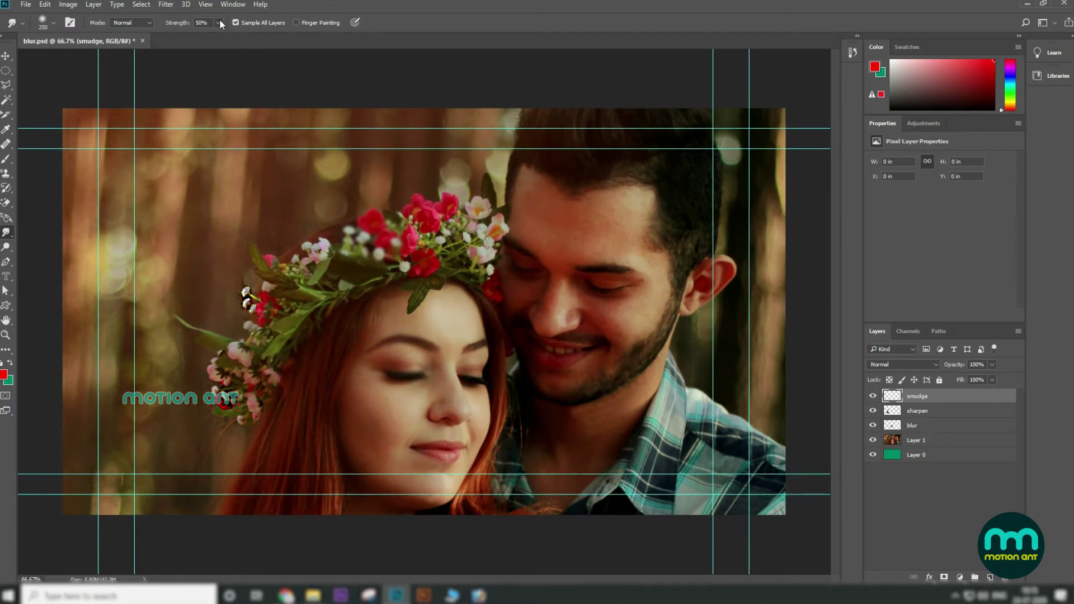
click(395, 207)
mouse_move(394, 207)
mouse_down()
mouse_move(416, 242)
mouse_move(418, 223)
mouse_move(390, 225)
mouse_up()
key(ctrl+z)
key(ctrl+z)
key(ctrl+z)
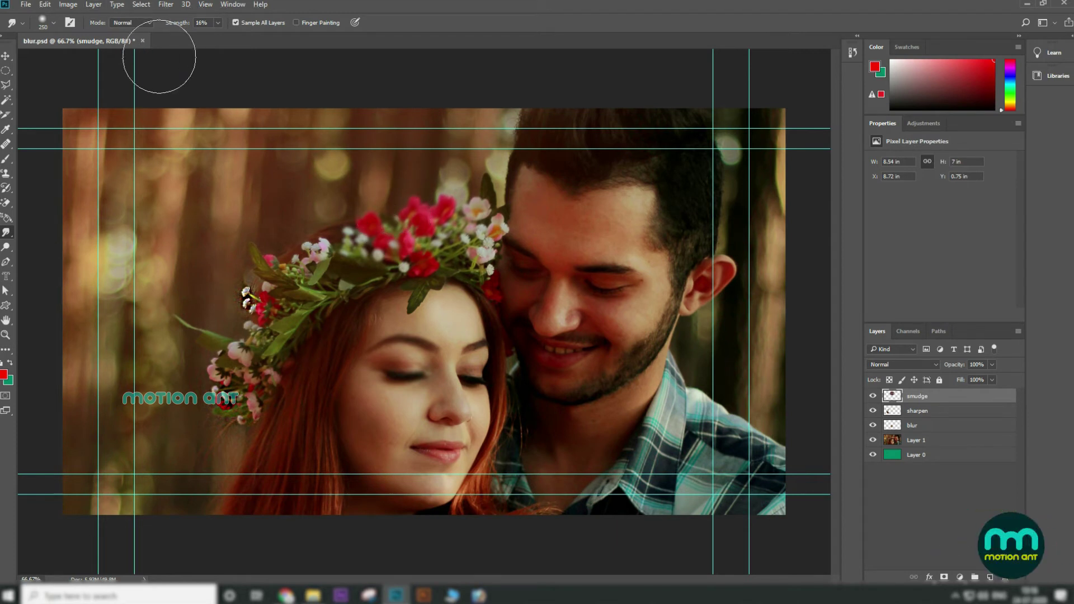
key(ctrl+z)
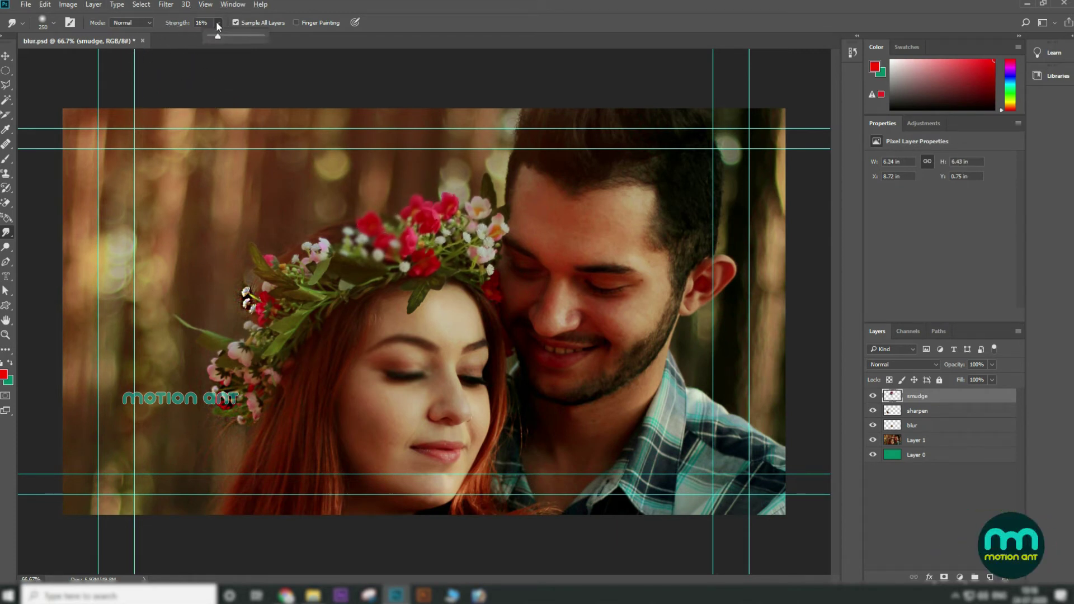
Raise the Smudge strength to 100%, and try smearing the wreath's top flowers before undoing the strokes.
mouse_move(455, 219)
mouse_down()
mouse_move(297, 162)
mouse_move(374, 231)
mouse_move(498, 263)
mouse_up()
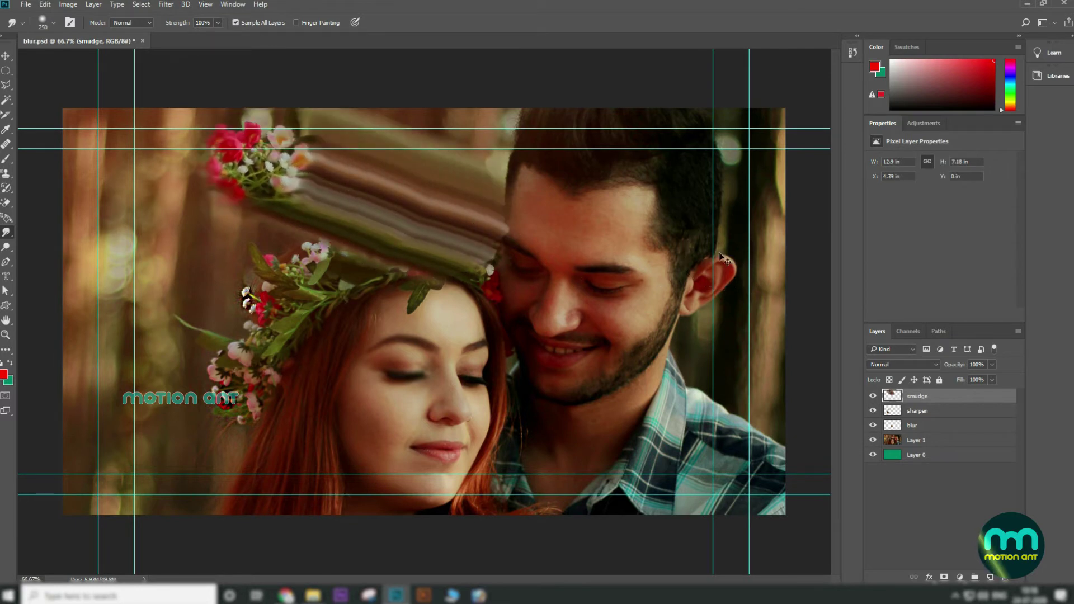
key(ctrl+z)
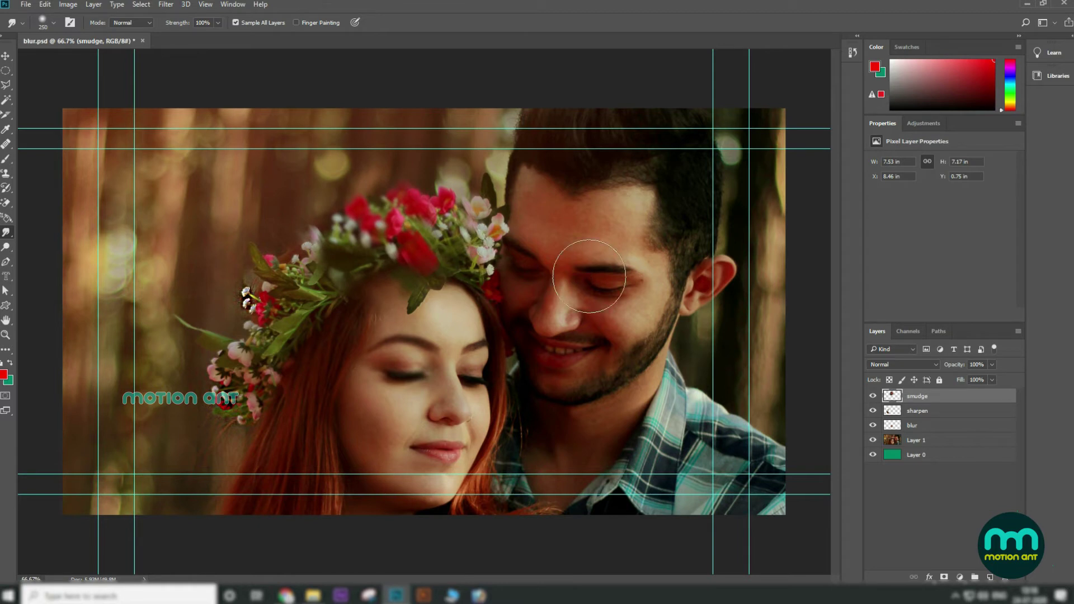
key(ctrl+z)
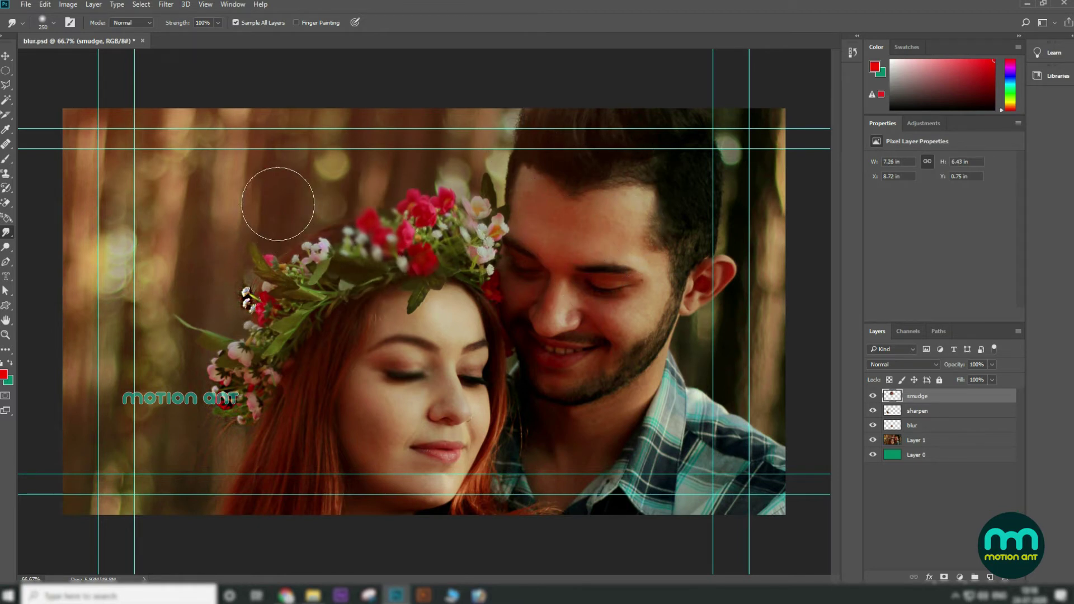
Try large 400 px smears across the background, the wreath and the man's face, and undo them.
mouse_move(180, 252)
mouse_down()
mouse_move(148, 156)
mouse_move(162, 263)
mouse_up()
mouse_move(271, 271)
mouse_down()
mouse_move(357, 153)
mouse_move(372, 92)
mouse_up()
mouse_move(442, 242)
mouse_down()
mouse_move(435, 190)
mouse_move(487, 112)
mouse_up()
mouse_move(580, 202)
mouse_down()
mouse_move(715, 199)
mouse_move(758, 181)
mouse_up()
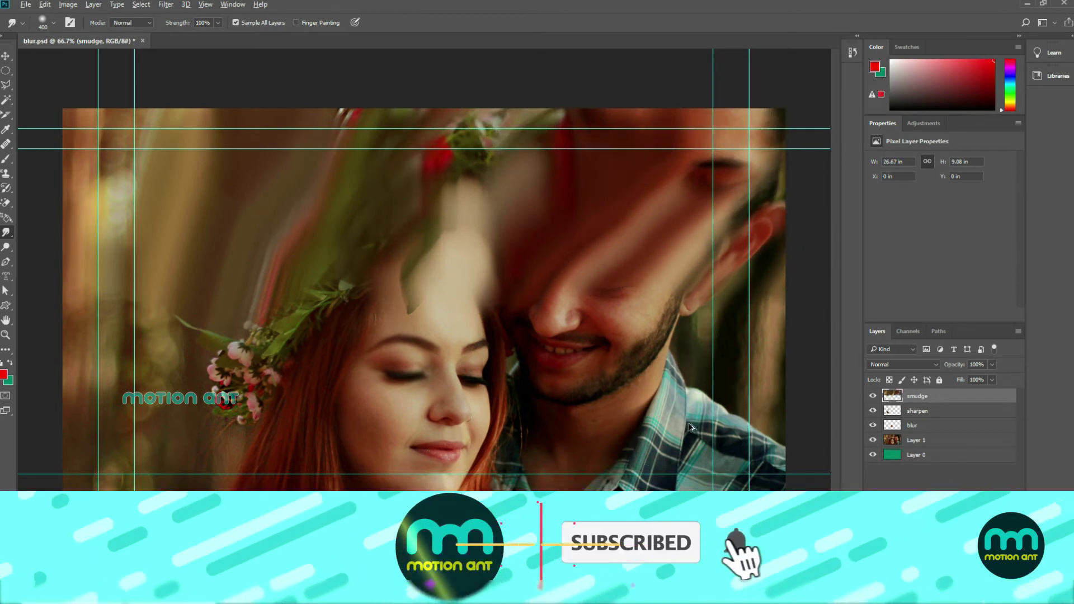
key(ctrl+z)
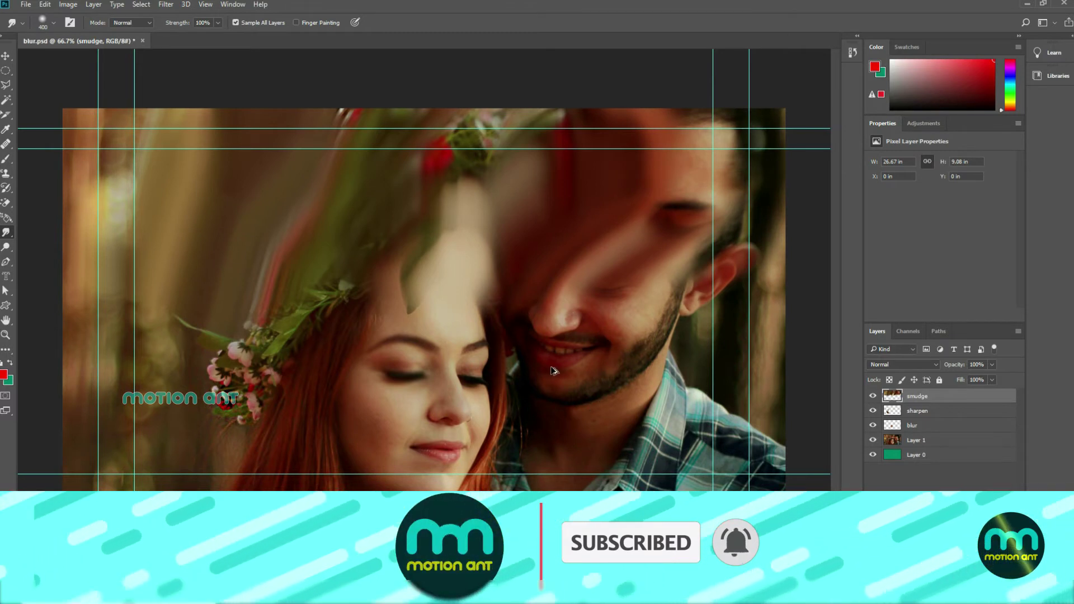
key(ctrl+z)
key(ctrl+z)
key(ctrl+z)
key(ctrl+z)
key(ctrl+z)
key(ctrl+z)
key(ctrl+z)
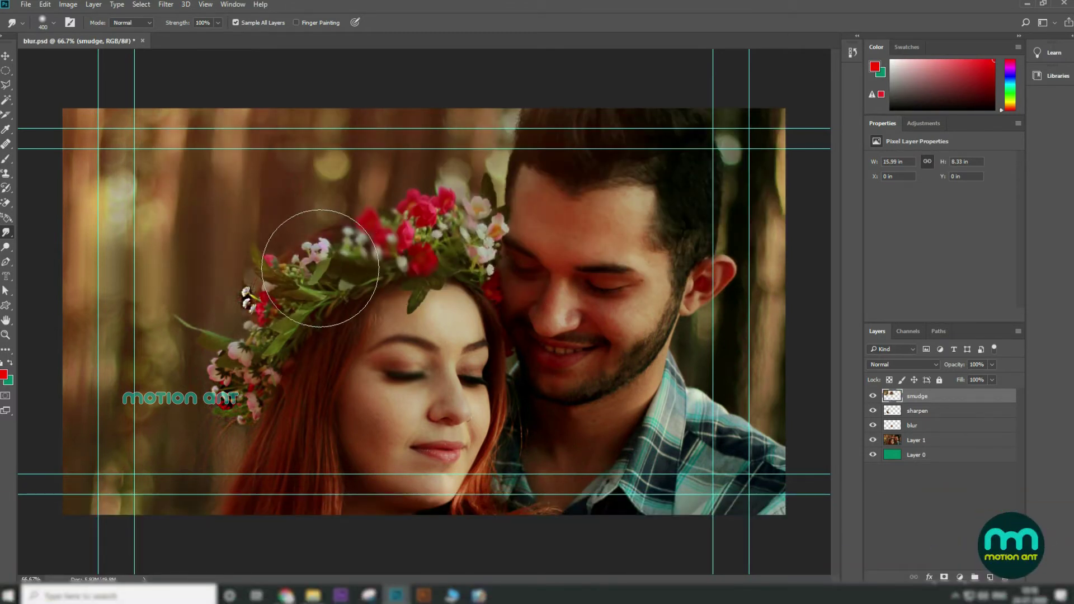
Smudge the wreath's left flowers and the hair outward from the woman's head, and toggle the smudge layer to compare.
mouse_move(228, 379)
mouse_down()
mouse_move(173, 401)
mouse_move(173, 428)
mouse_up()
click(872, 398)
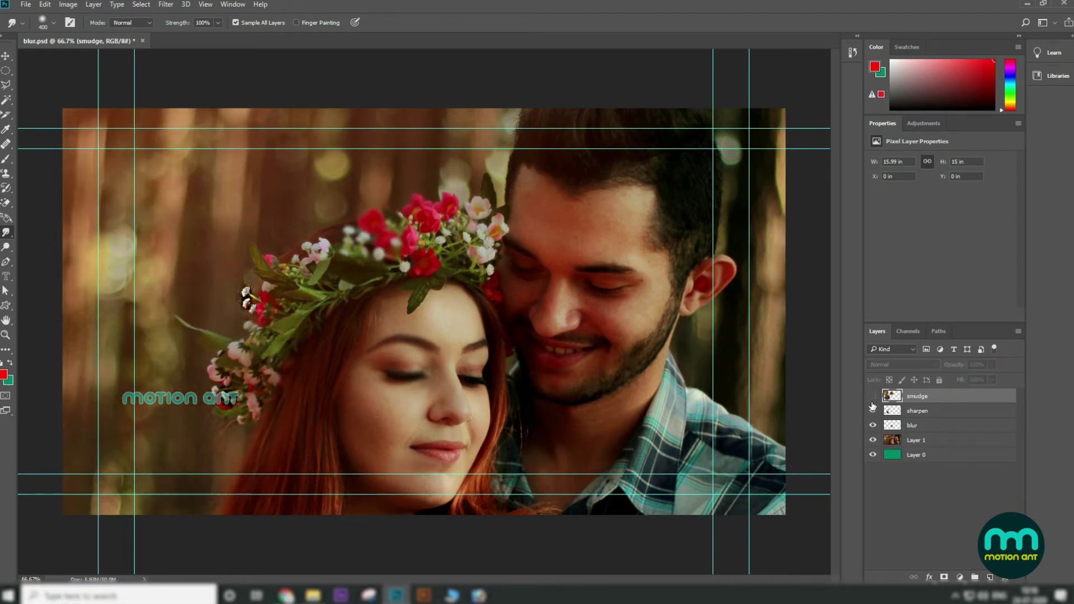
click(873, 396)
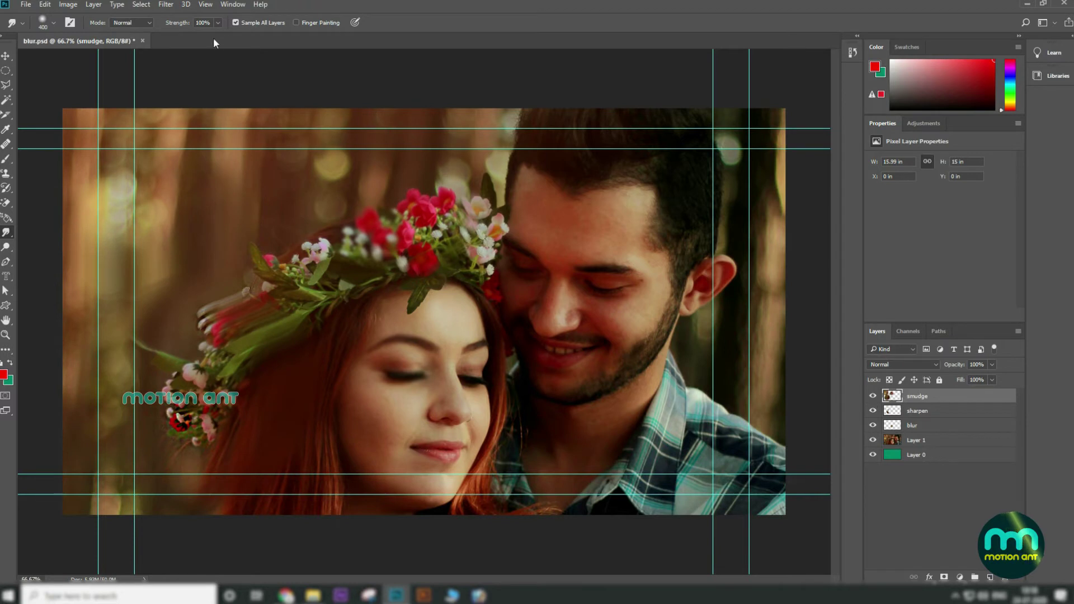
Set the Smudge mode to Lighten and try an upward smear over the wreath's right flowers, undoing the stroke.
click(139, 24)
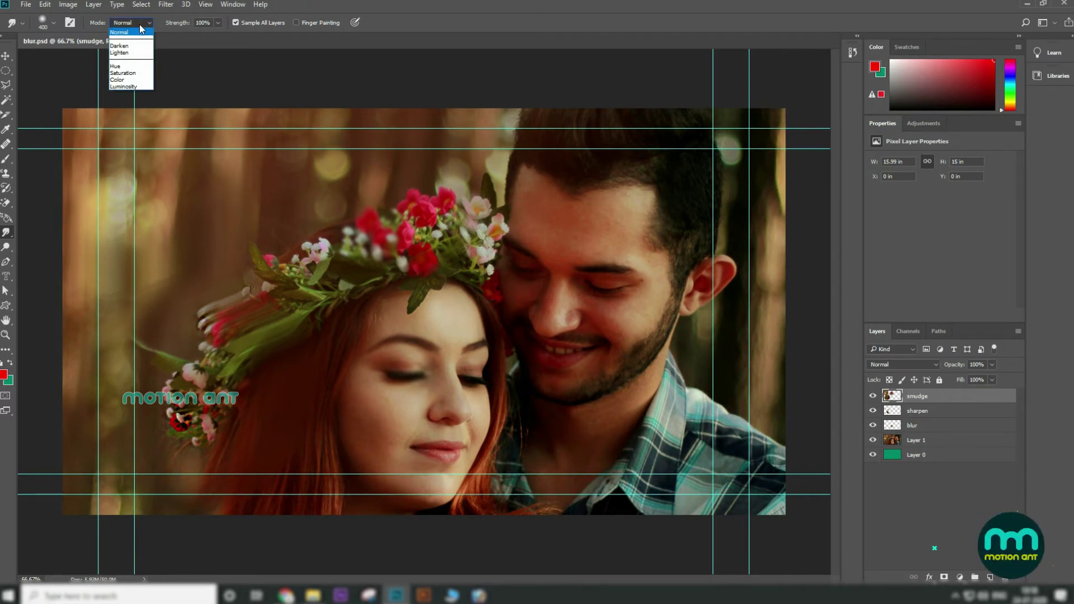
click(134, 53)
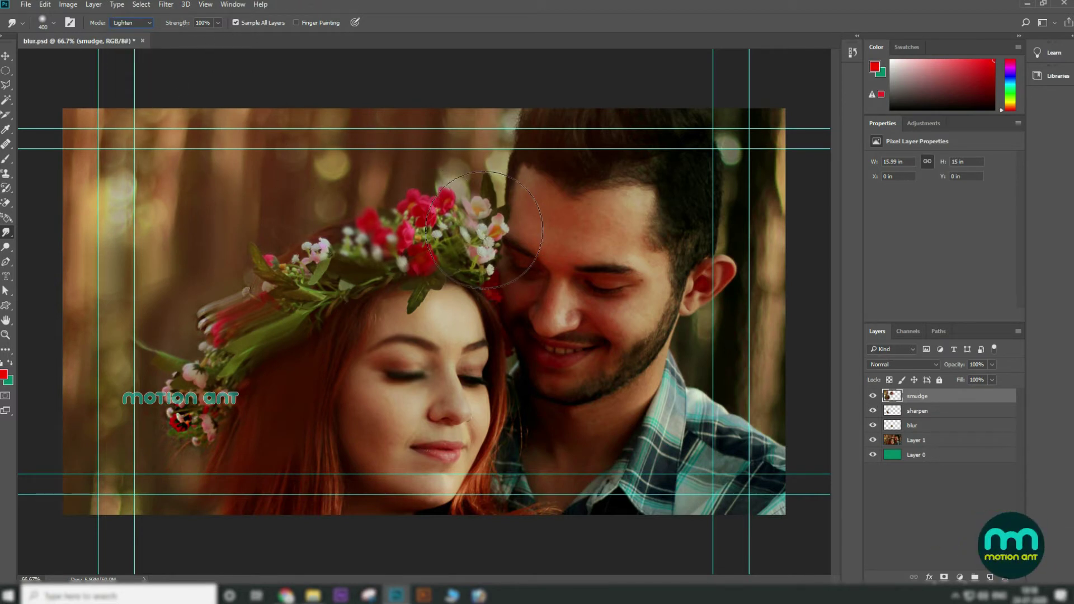
drag(486, 263, 482, 168)
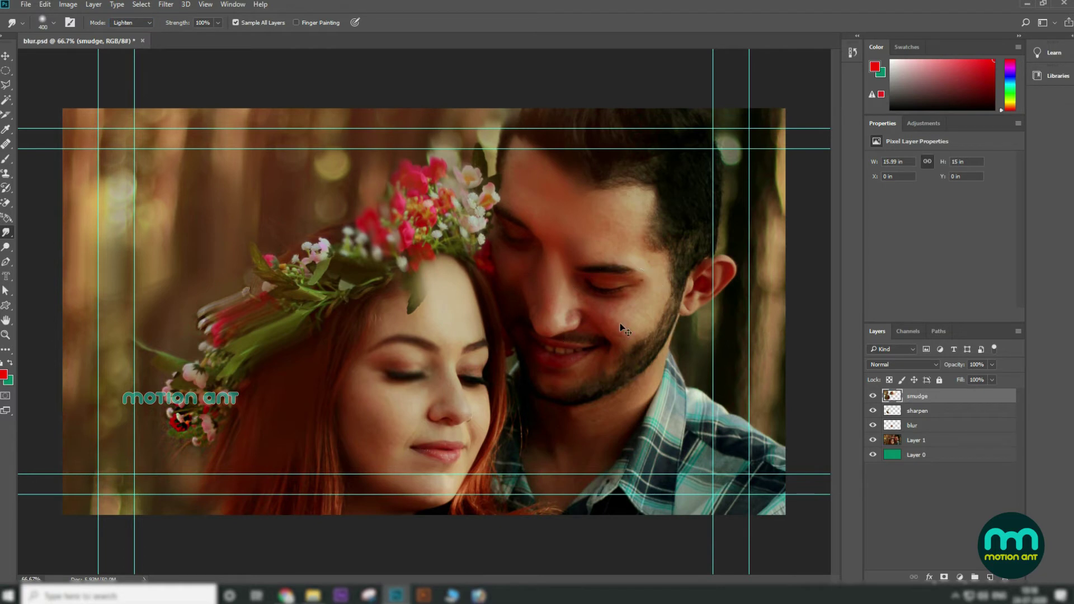
key(ctrl+z)
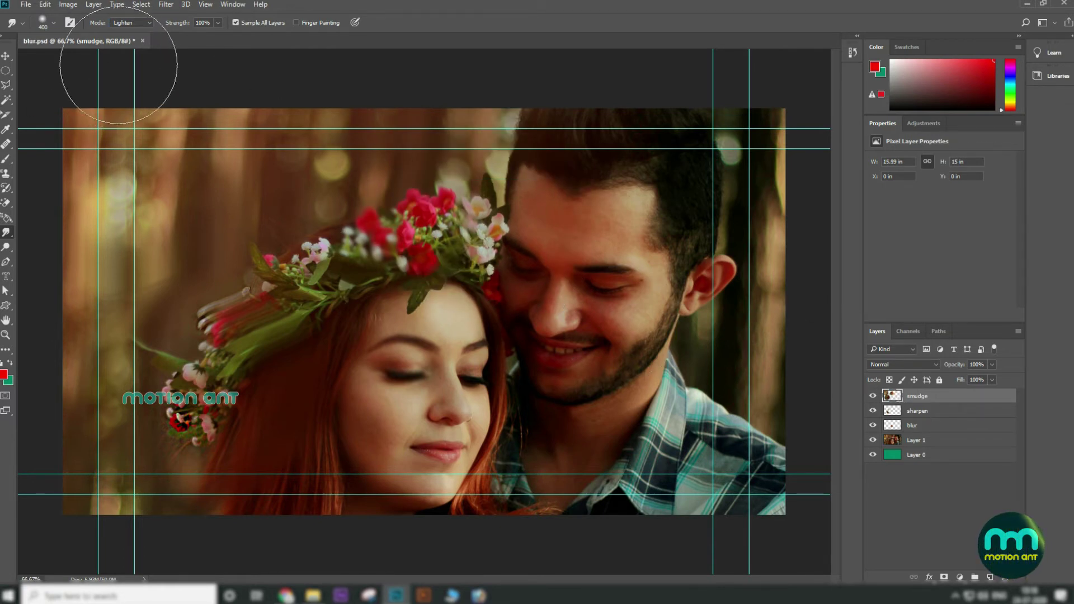
click(118, 24)
click(116, 25)
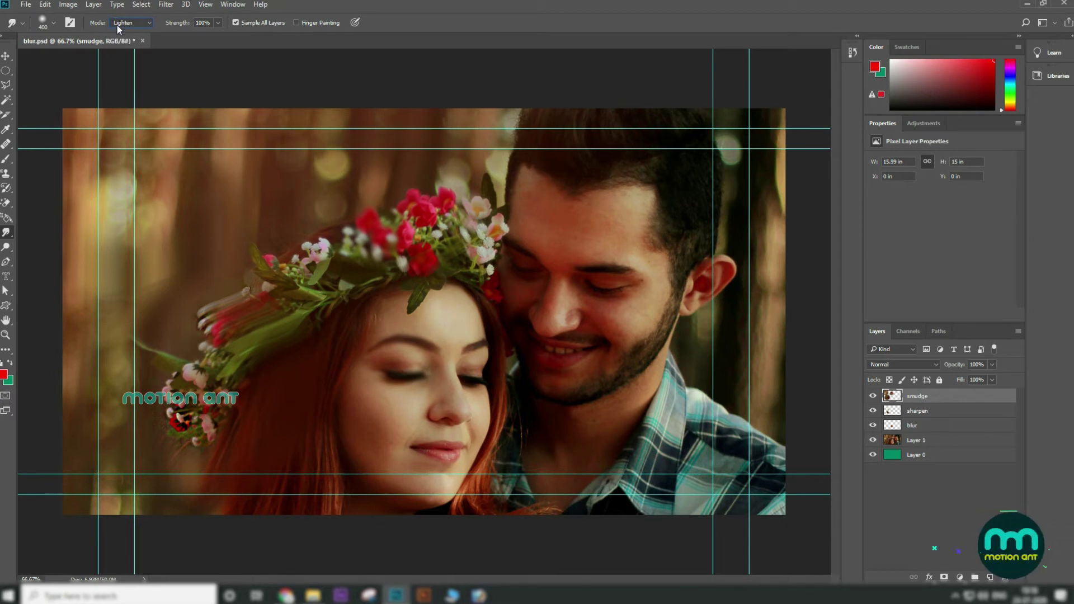
Enable Shape Dynamics for the smudge brush and set its size jitter to 62%.
click(67, 24)
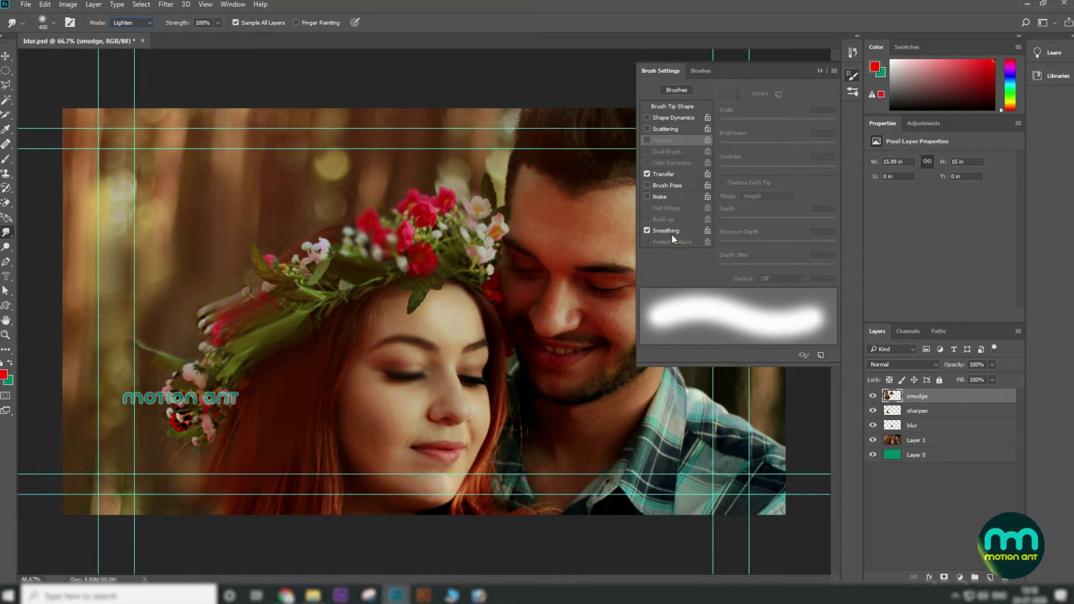
click(671, 119)
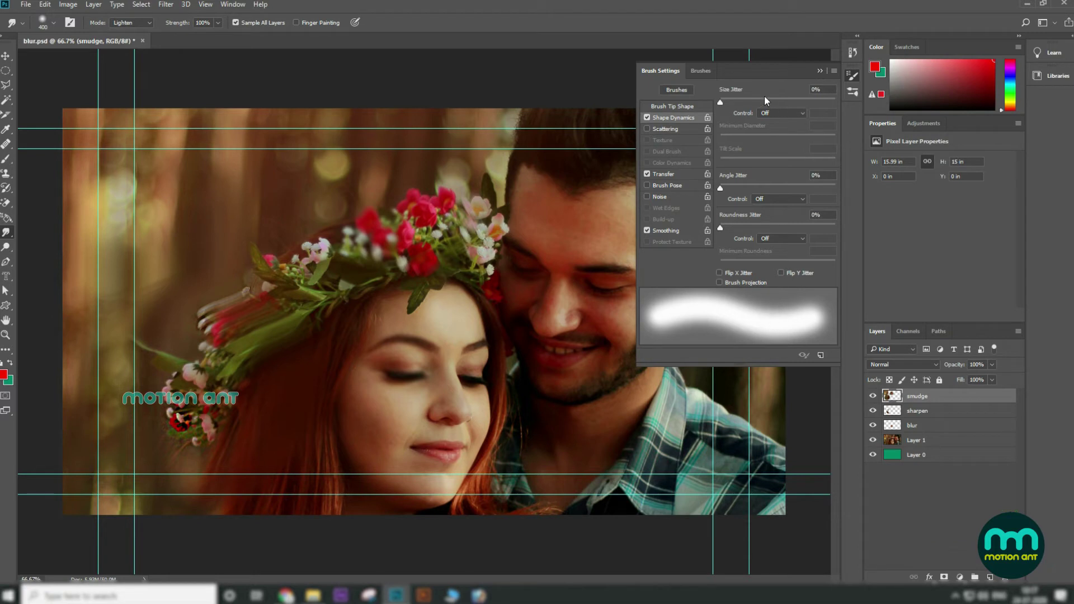
drag(727, 100, 795, 105)
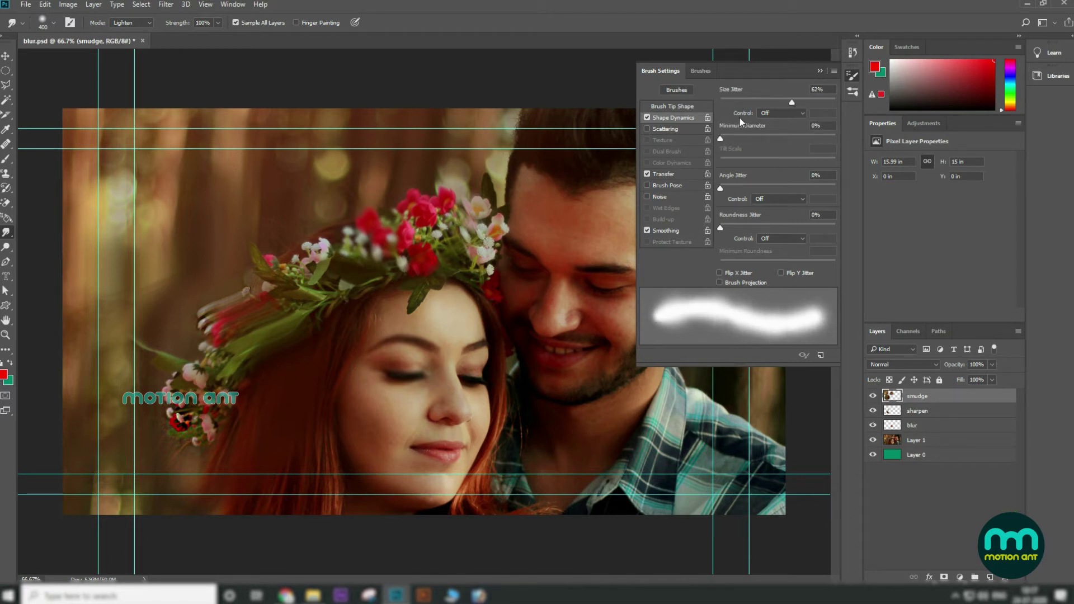
Raise the smudge brush's size jitter to 73%, review its Transfer options and the brush presets, and close the brush settings.
drag(795, 99, 803, 104)
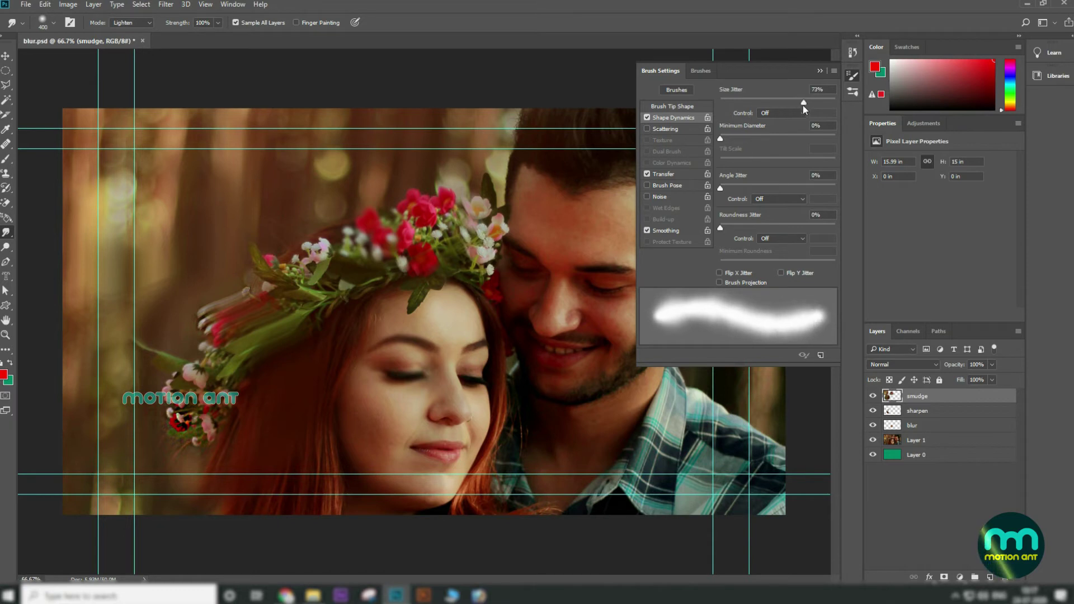
click(663, 174)
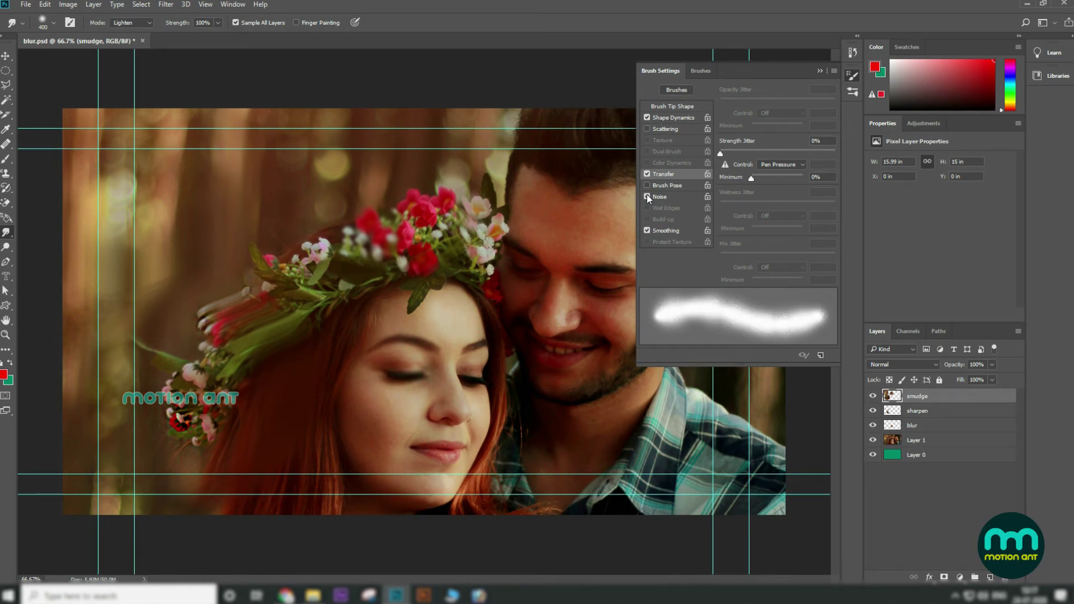
click(708, 71)
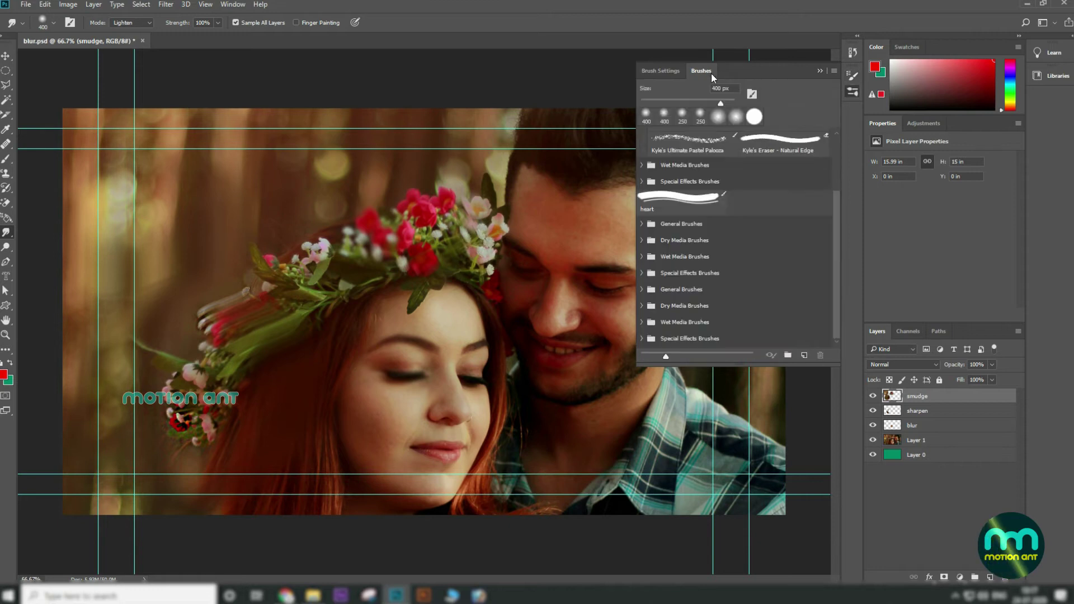
click(820, 71)
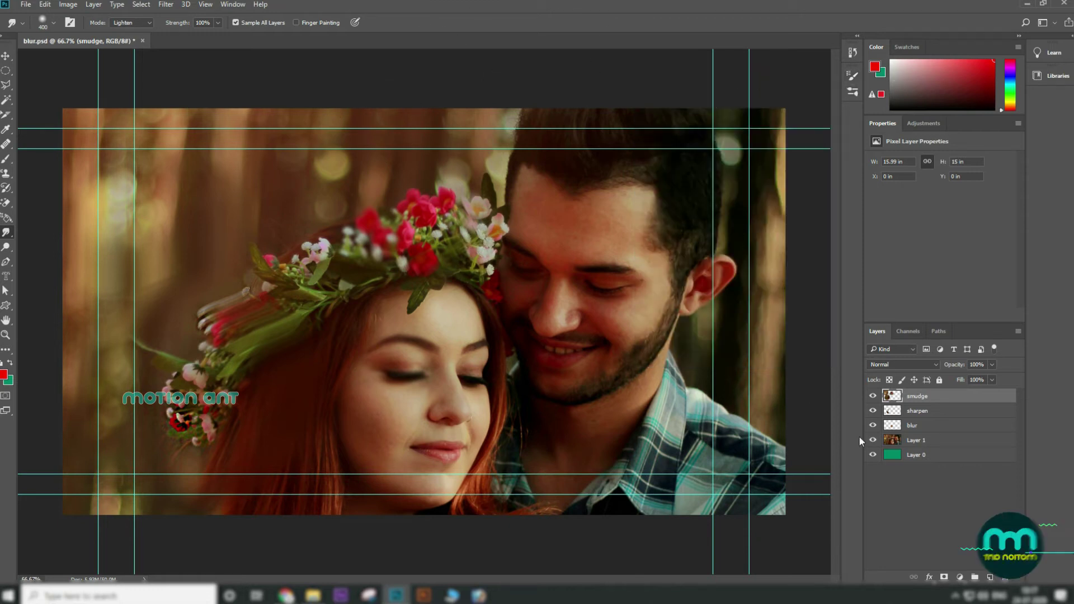
Toggle the visibility of the smudge, sharpen and blur layers one after another to compare each retouch with the photo beneath.
click(873, 395)
click(872, 396)
click(873, 410)
click(874, 411)
click(873, 410)
click(874, 412)
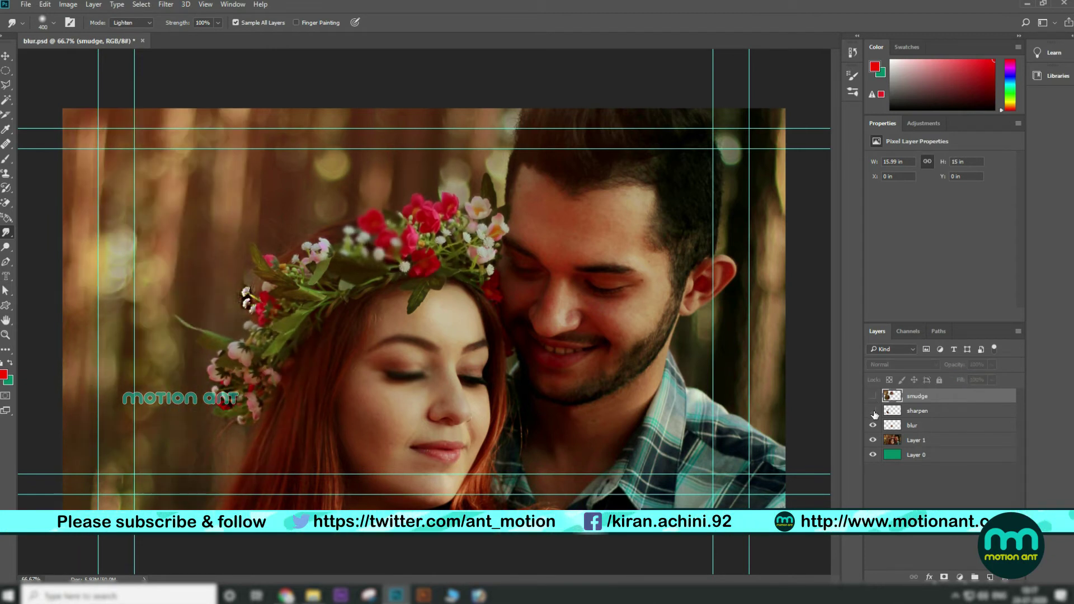
click(873, 410)
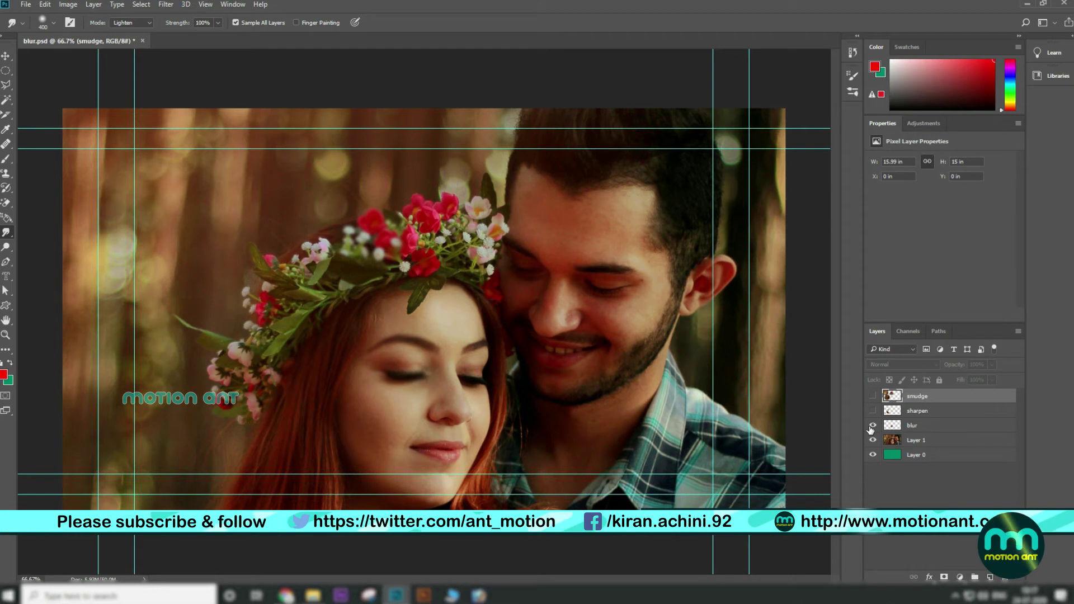
click(871, 427)
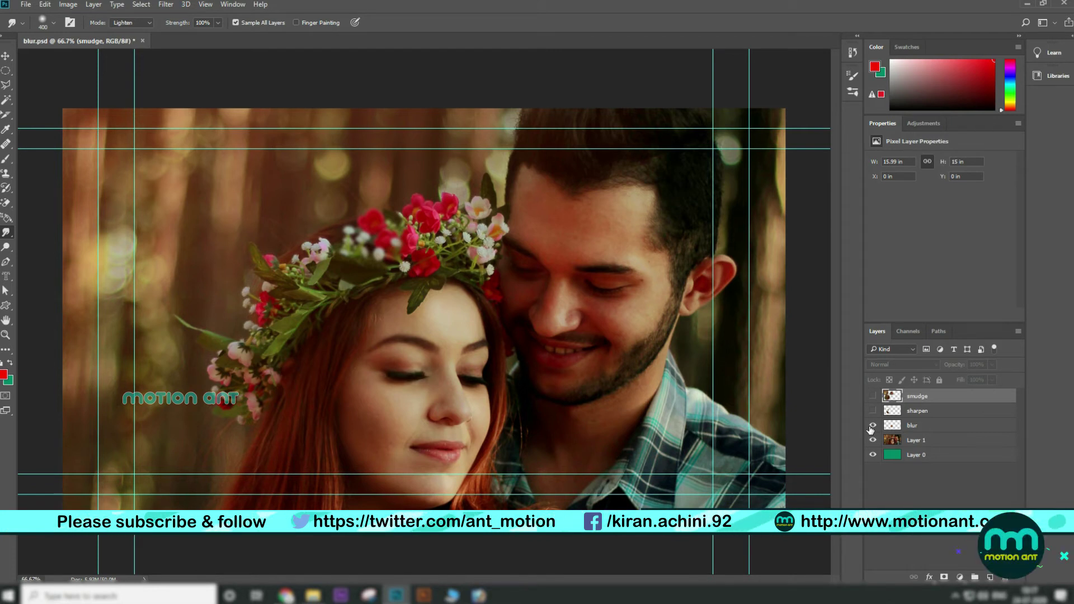
click(871, 427)
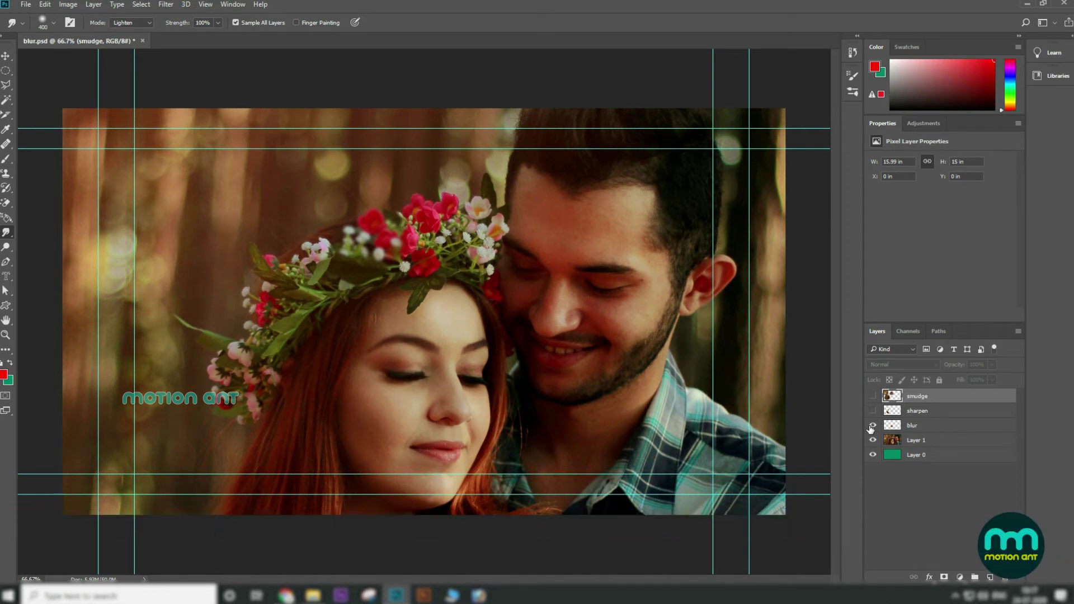
Delete the smudge, sharpen, blur and Layer 1 layers together, keeping only the green Layer 0.
click(923, 429)
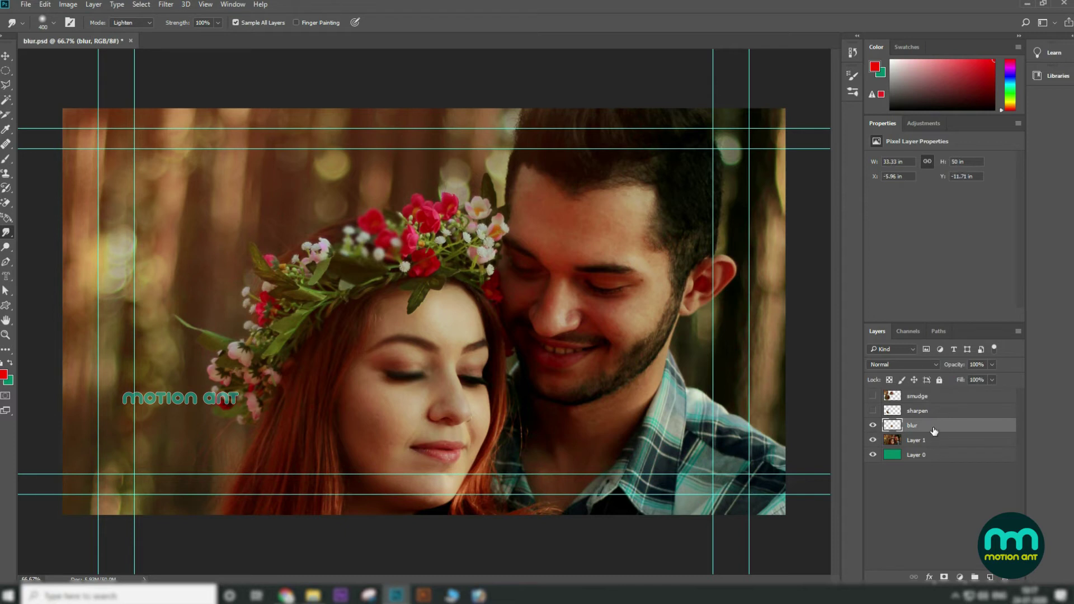
click(933, 441)
shift+click(933, 396)
click(1006, 577)
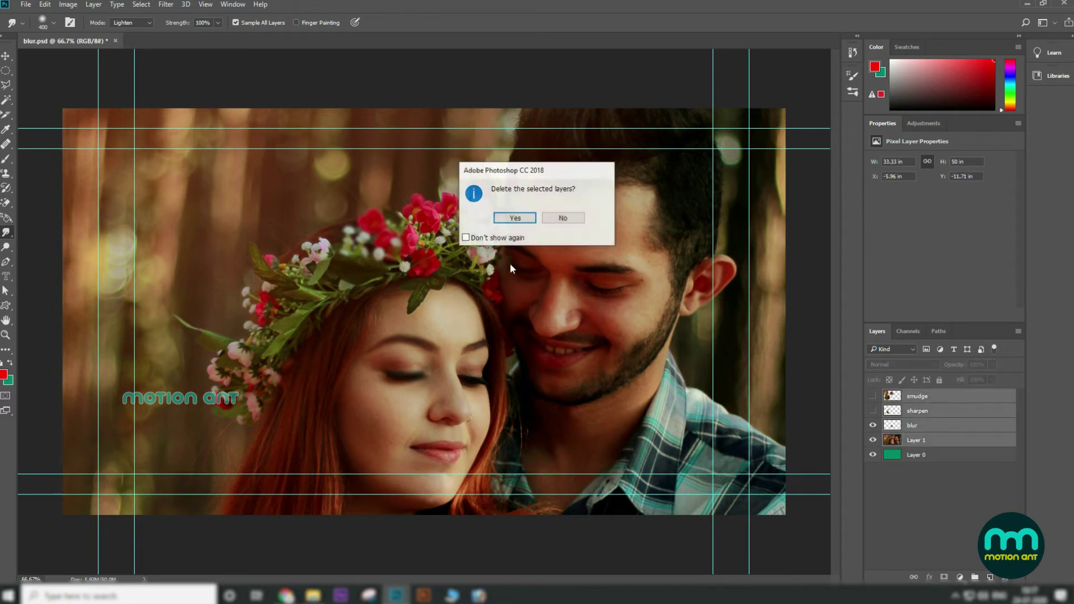
click(530, 219)
Open the portrait of the laughing woman in red from the Stuff folder in ps tELUGU tUT, and convert its Background to Layer 0.
click(6, 246)
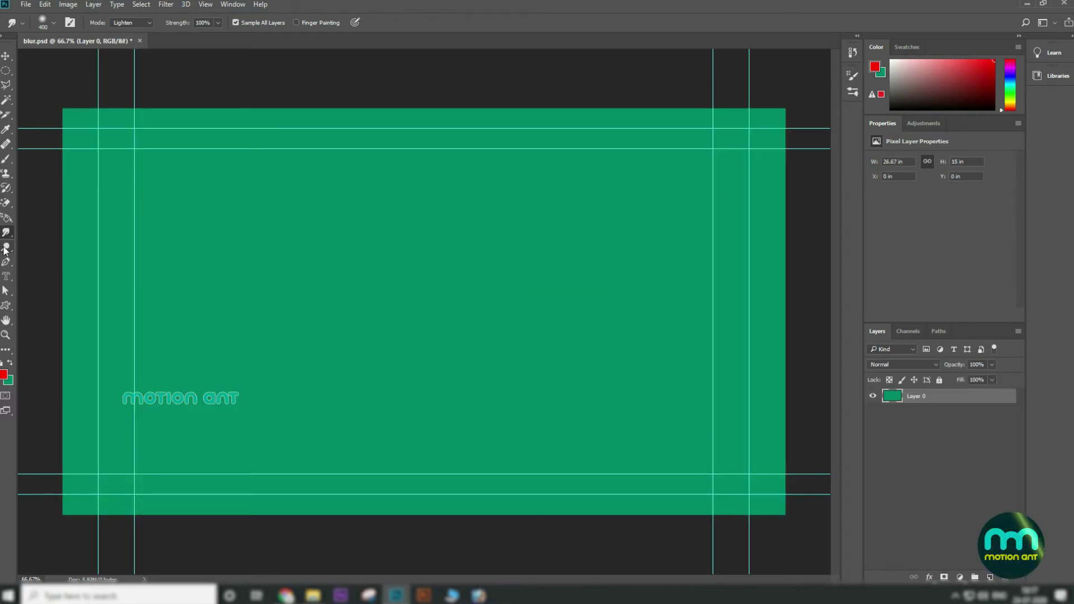
click(5, 56)
click(25, 5)
click(36, 17)
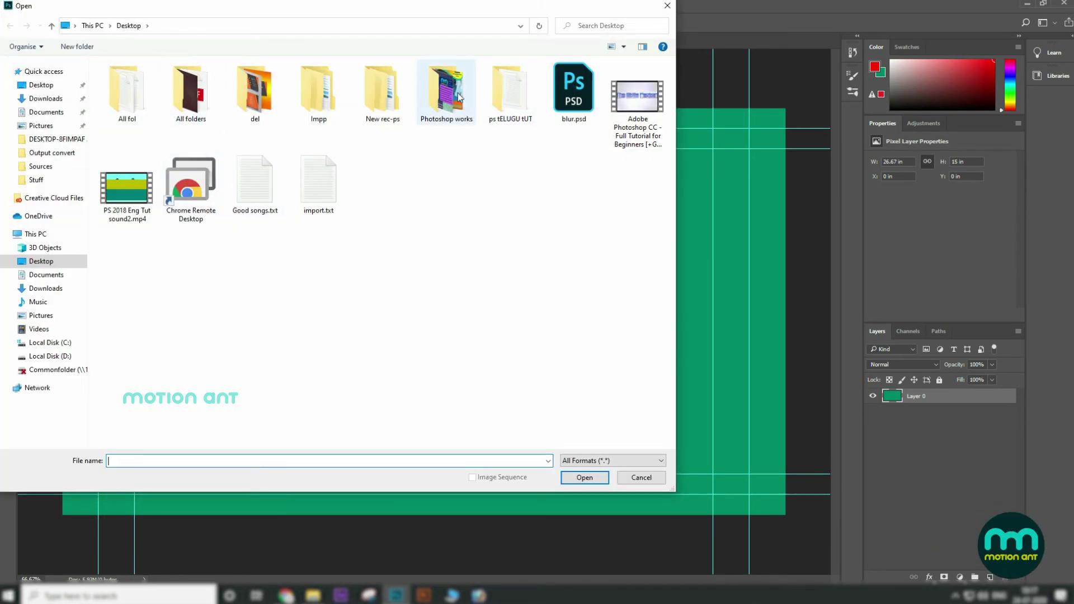
click(451, 92)
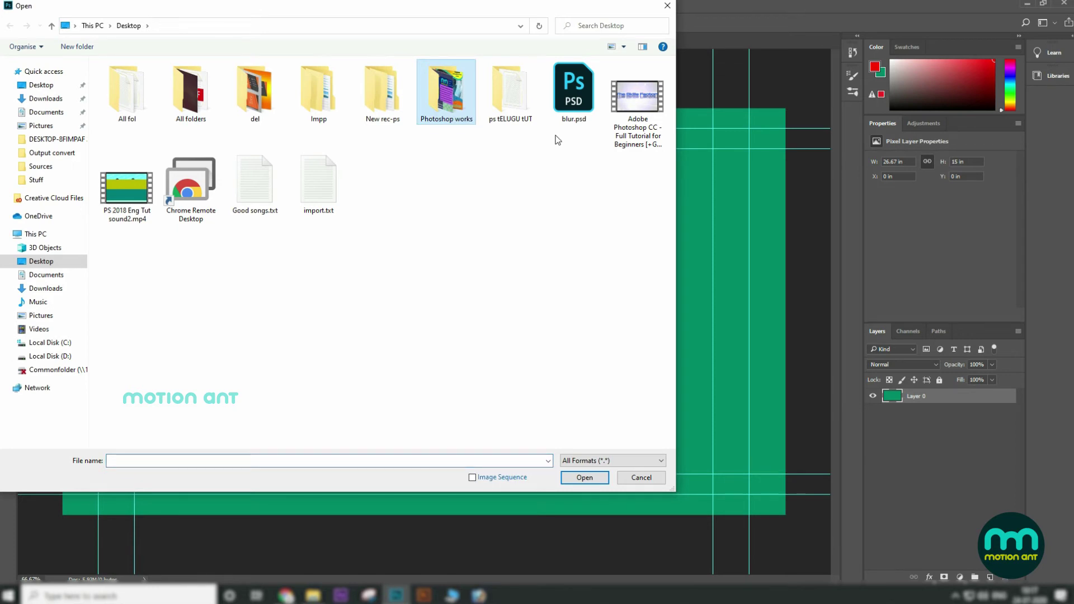
double_click(504, 98)
click(503, 192)
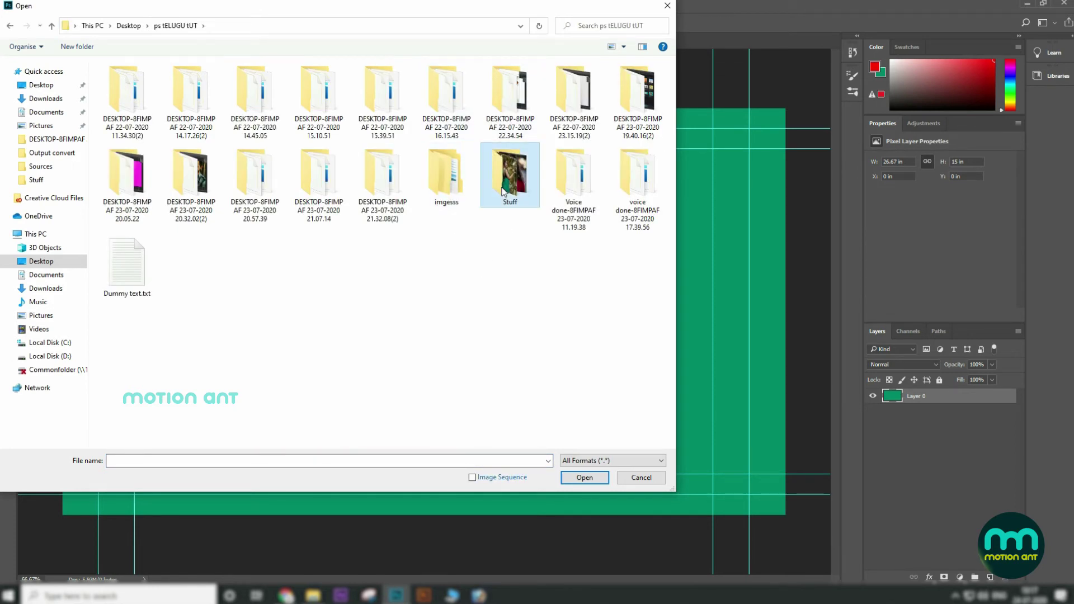
double_click(503, 191)
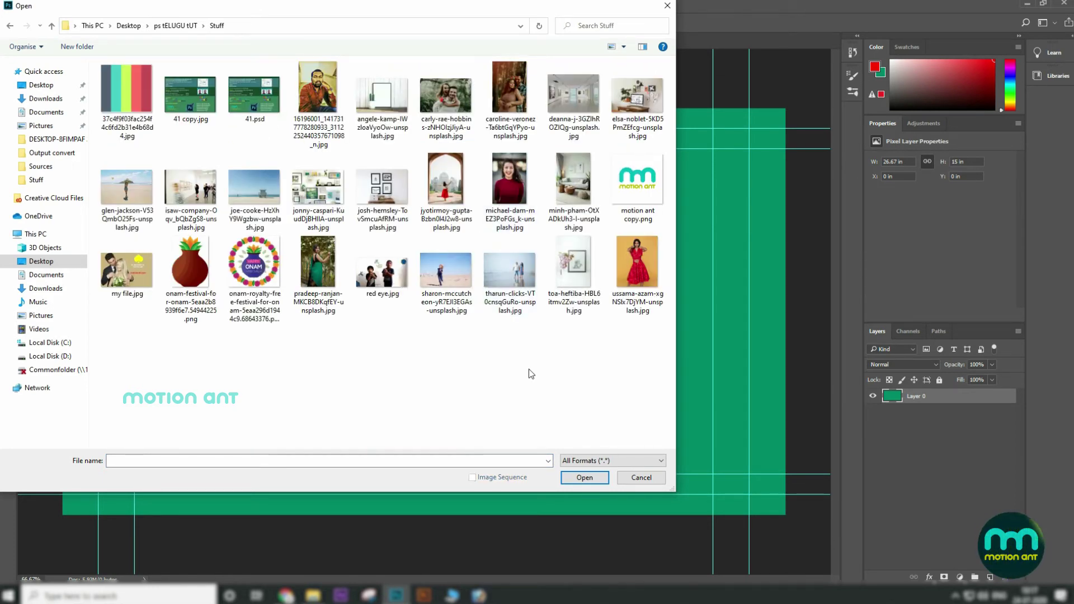
click(505, 180)
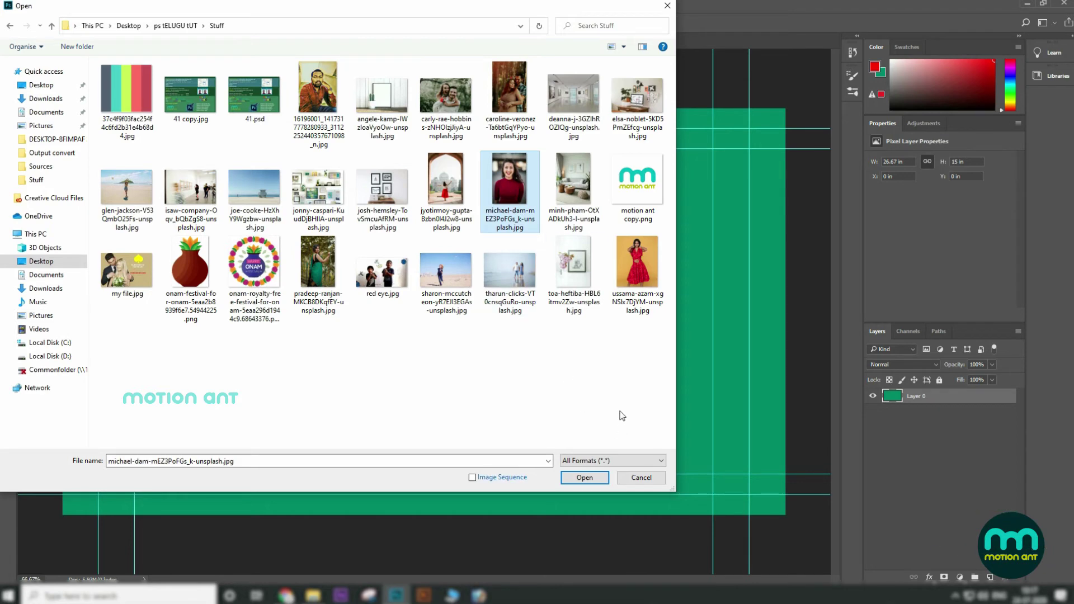
click(585, 477)
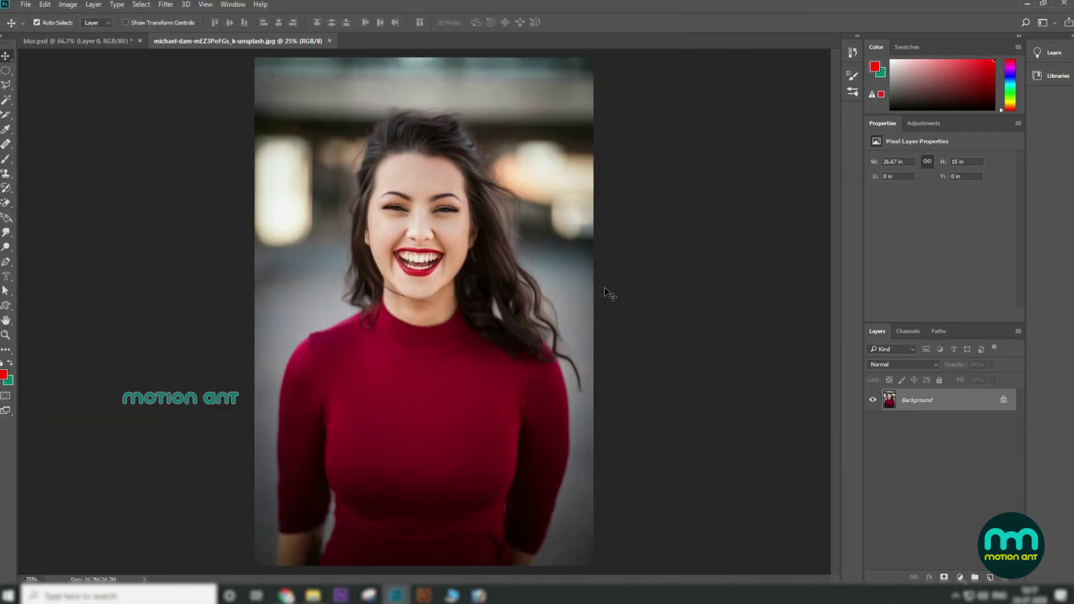
double_click(905, 405)
click(642, 197)
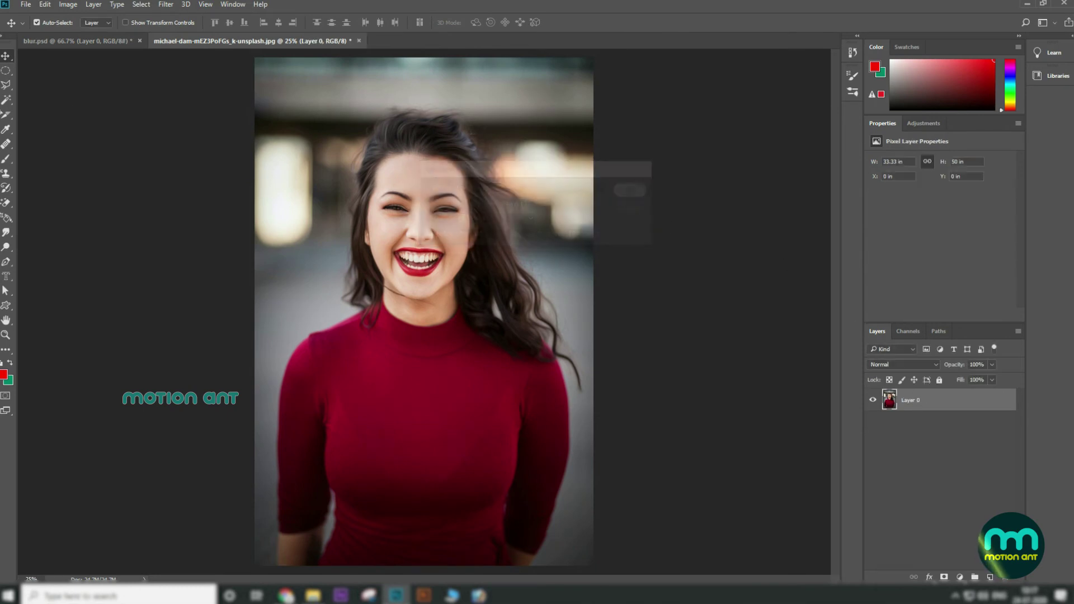
Go through the toning tools by cycling repeatedly between Dodge, Burn and Sponge and examining the options of each.
click(5, 246)
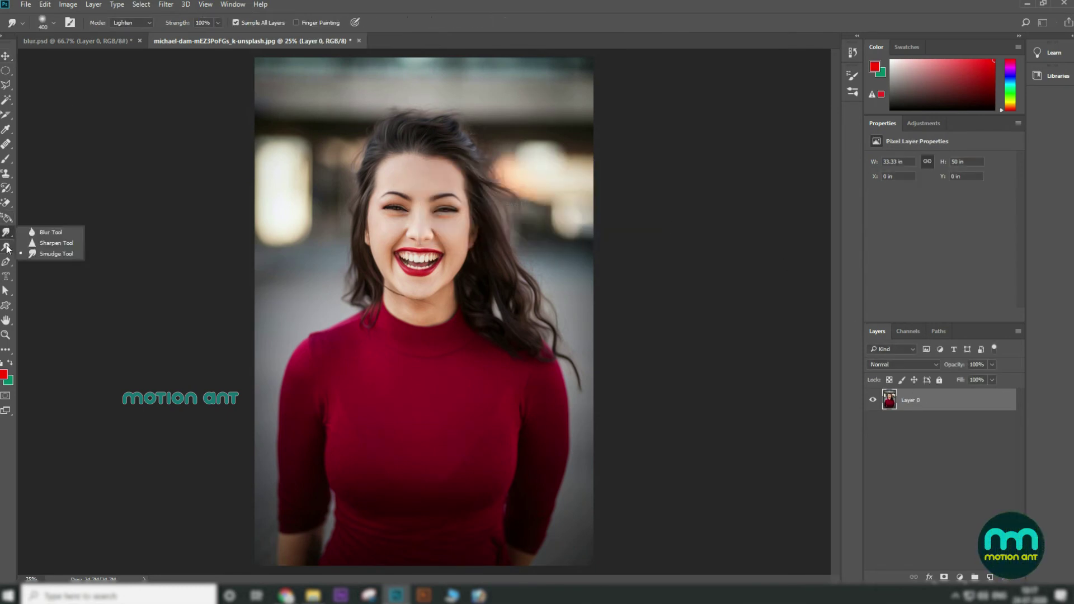
click(64, 249)
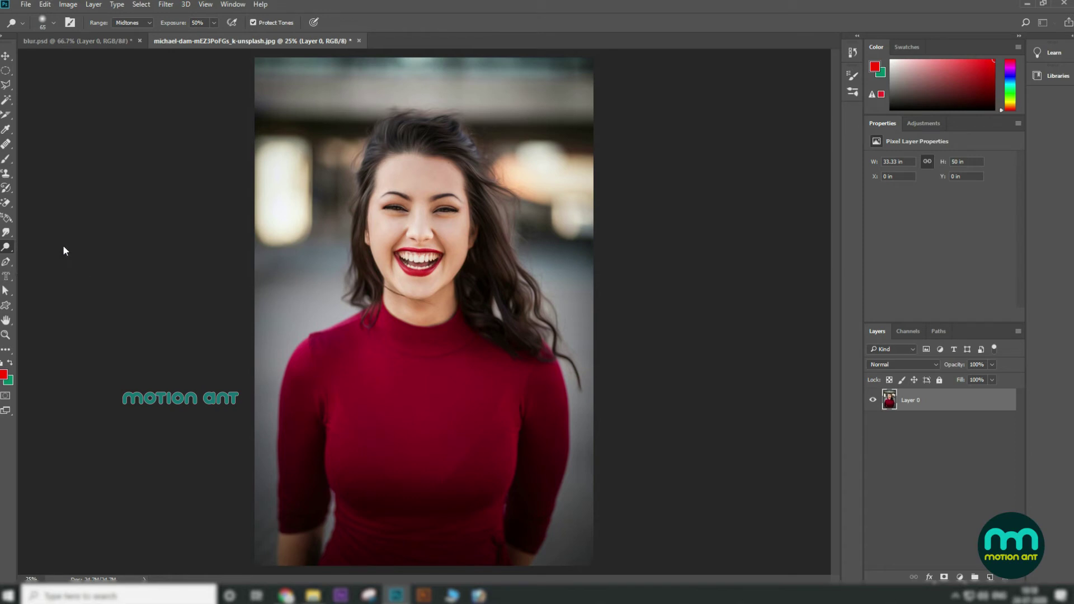
right_click(5, 249)
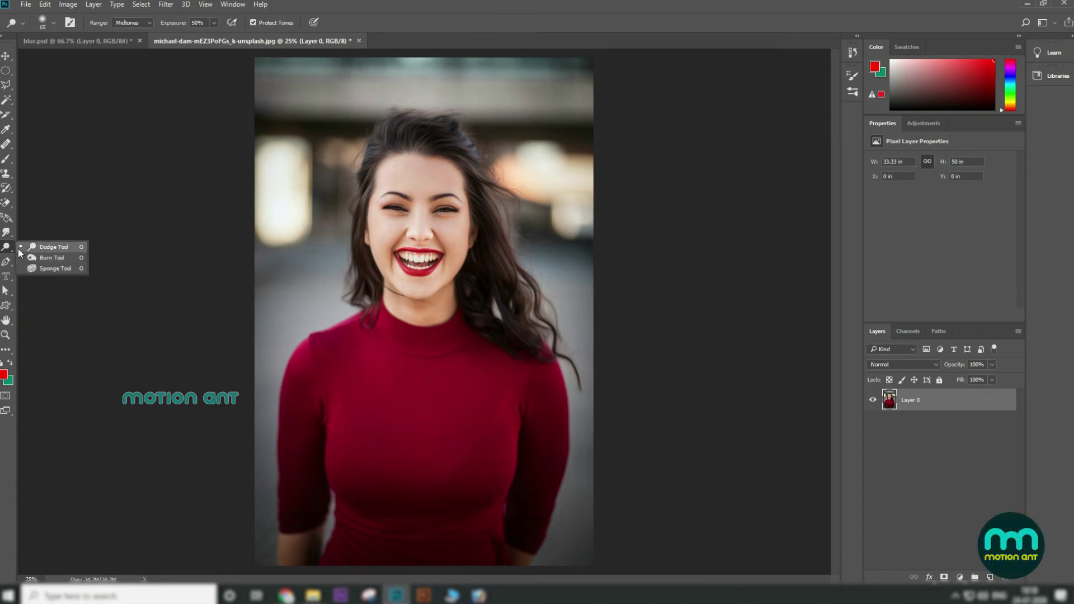
click(5, 249)
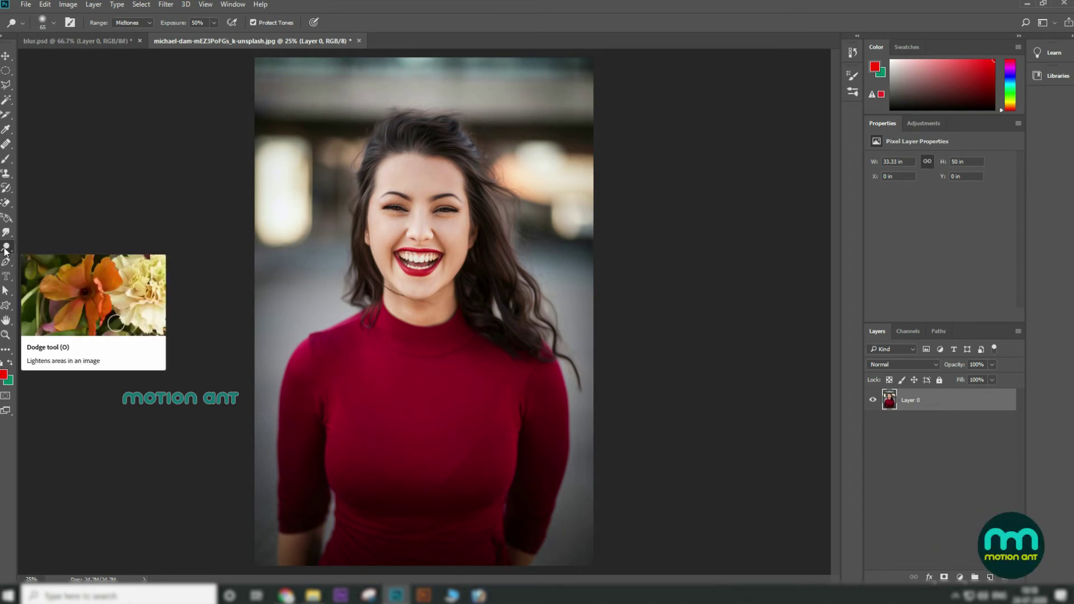
key(shift+o)
key(shift+o)
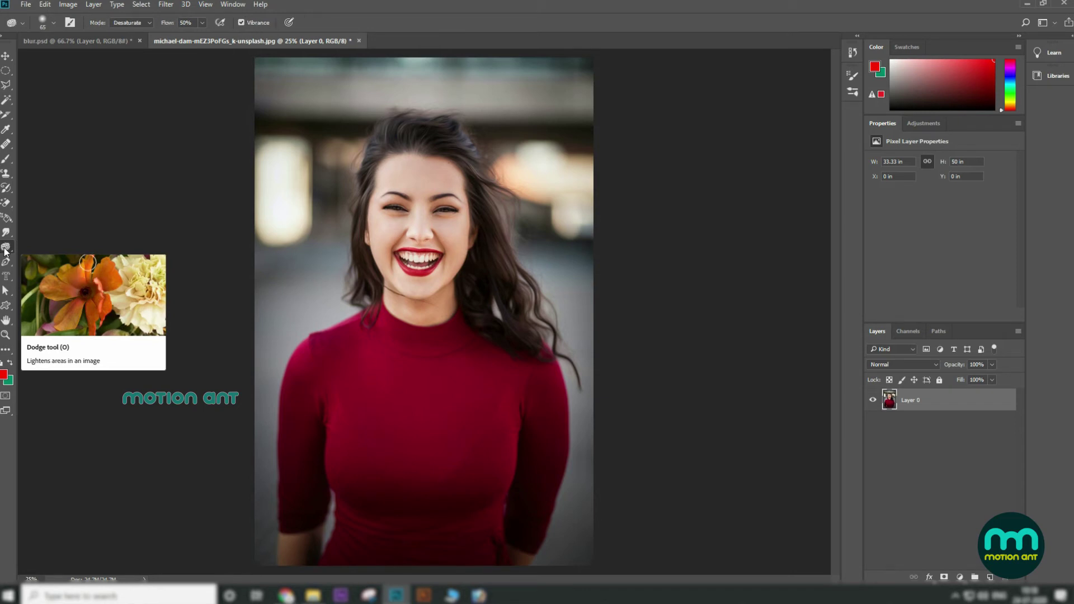
key(shift+o)
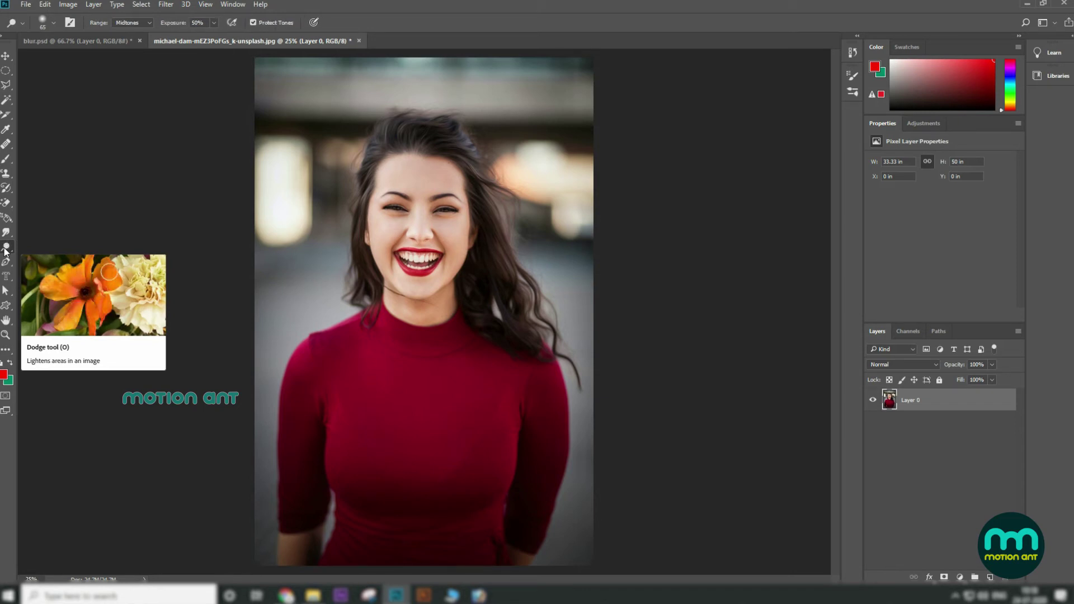
key(shift+o)
key(shift+o)
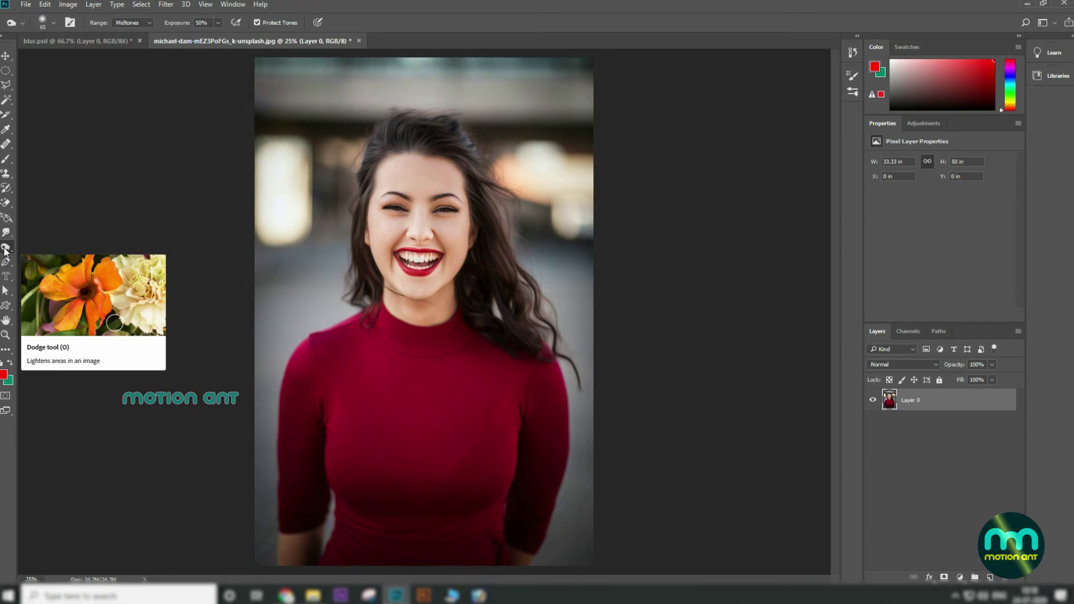
key(shift+o)
key(shift+o)
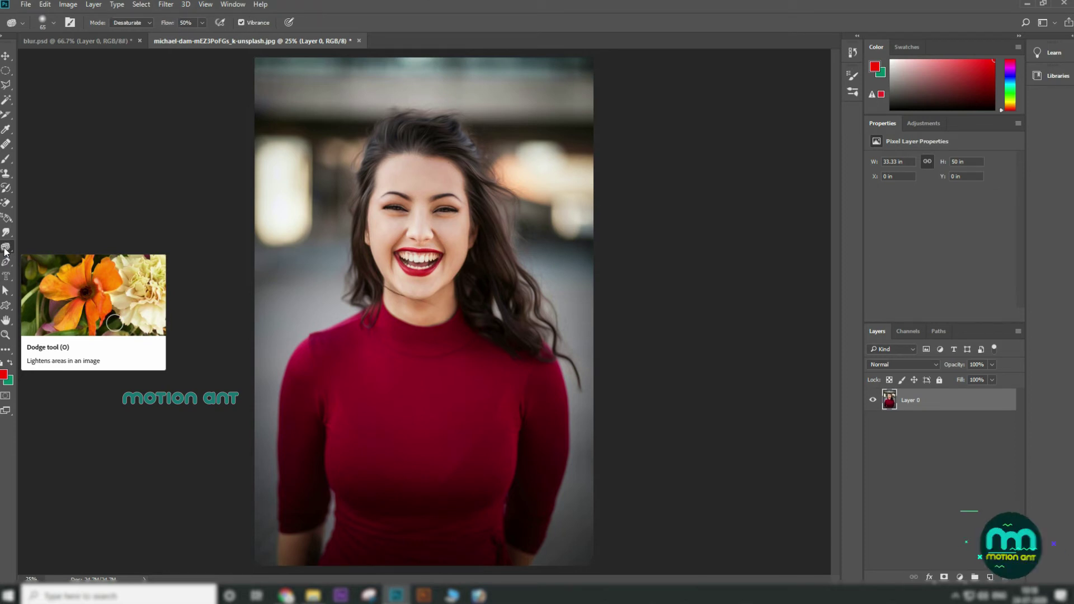
right_click(7, 255)
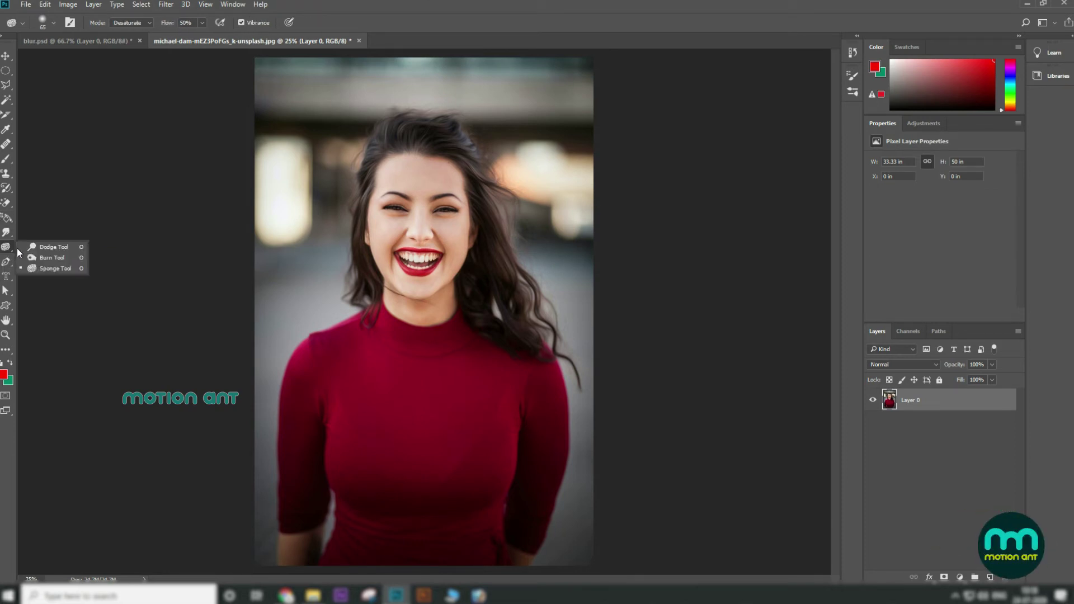
Switch to the Dodge tool and enlarge its brush to 400 px.
click(43, 246)
key(bracketright)
key(bracketright)
key(bracketright)
key(bracketright)
key(bracketright)
key(bracketright)
key(bracketright)
key(bracketright)
key(bracketright)
key(bracketright)
key(bracketright)
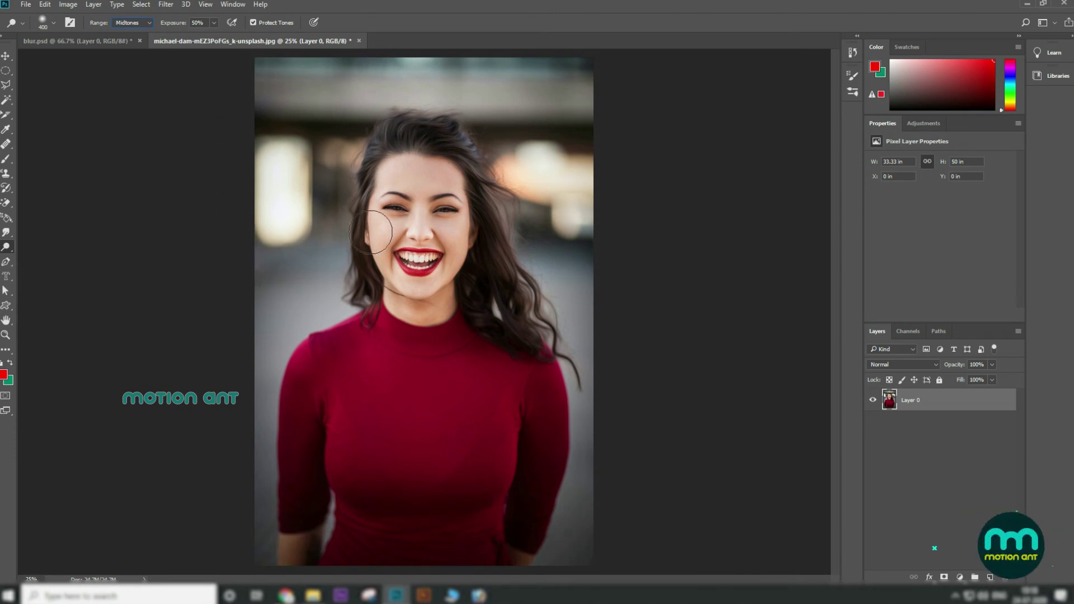
Try dodging the midtones of the woman's forehead, cheek and chin at 50% exposure, and revert the photo to its saved state.
mouse_move(398, 179)
mouse_down()
mouse_move(420, 192)
mouse_move(434, 263)
mouse_move(430, 184)
mouse_move(427, 199)
mouse_move(470, 258)
mouse_up()
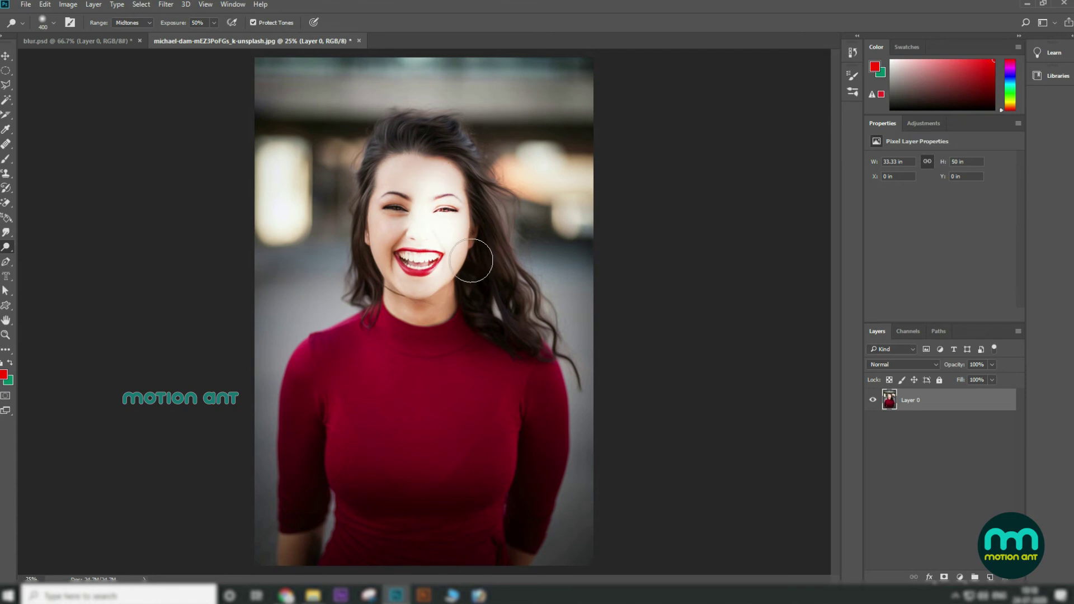
key(ctrl+plus)
drag(467, 169, 464, 235)
drag(464, 293, 456, 270)
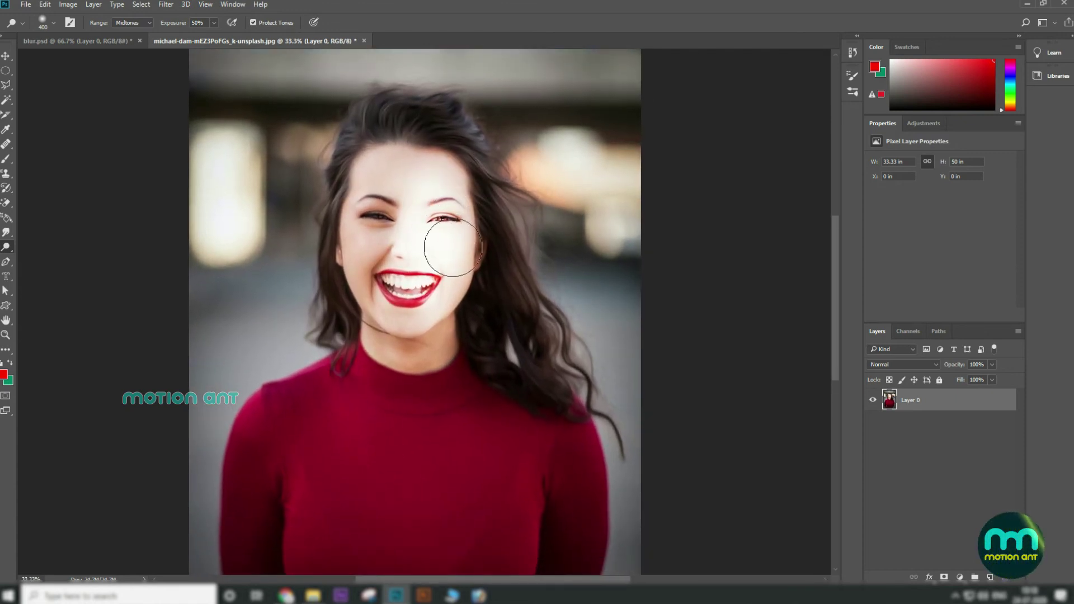
click(27, 5)
click(56, 141)
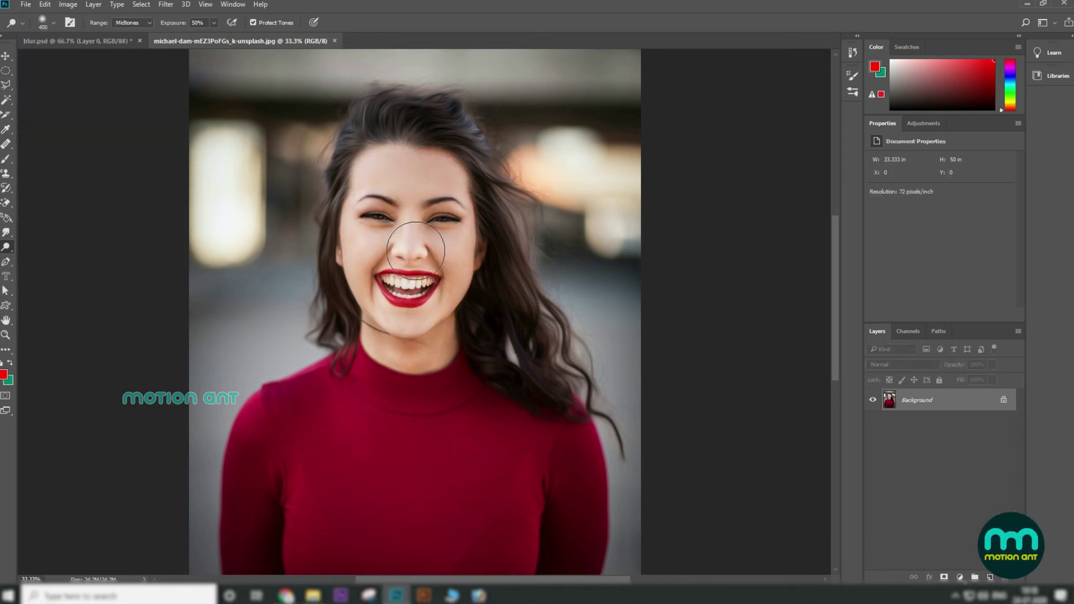
Convert the reverted photo's Background to Layer 0 and reduce the dodge brush to 150 px for work on the face.
double_click(921, 410)
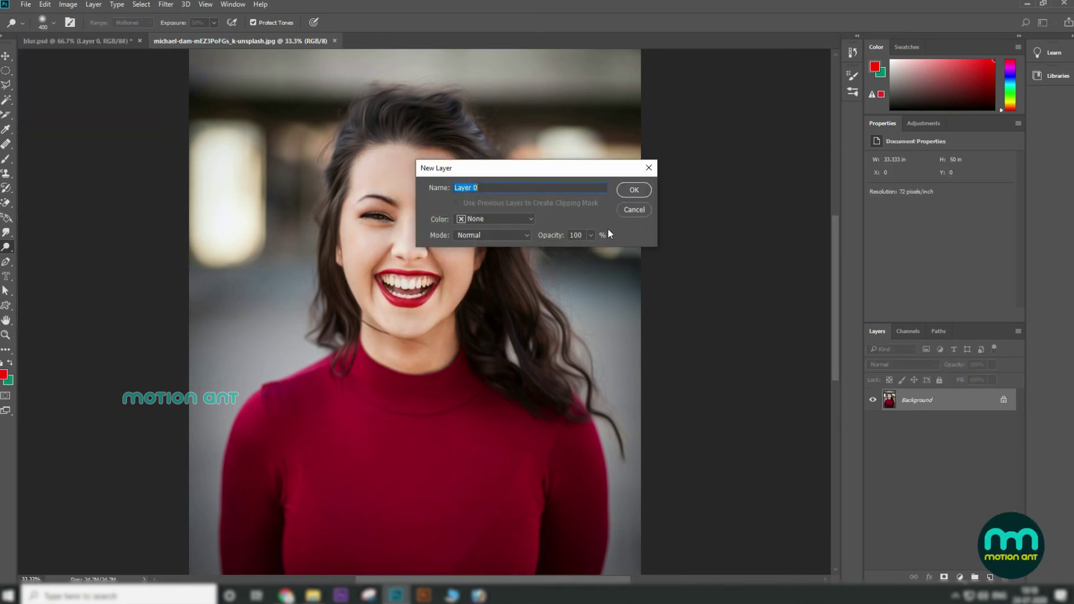
click(633, 189)
key(ctrl+plus)
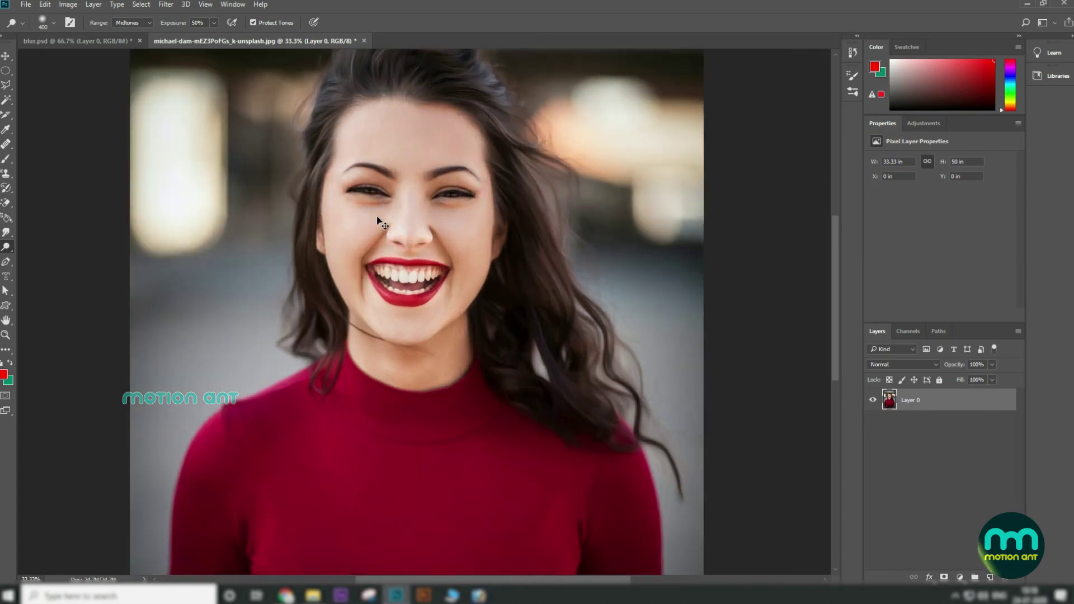
key(bracketleft)
key(bracketleft)
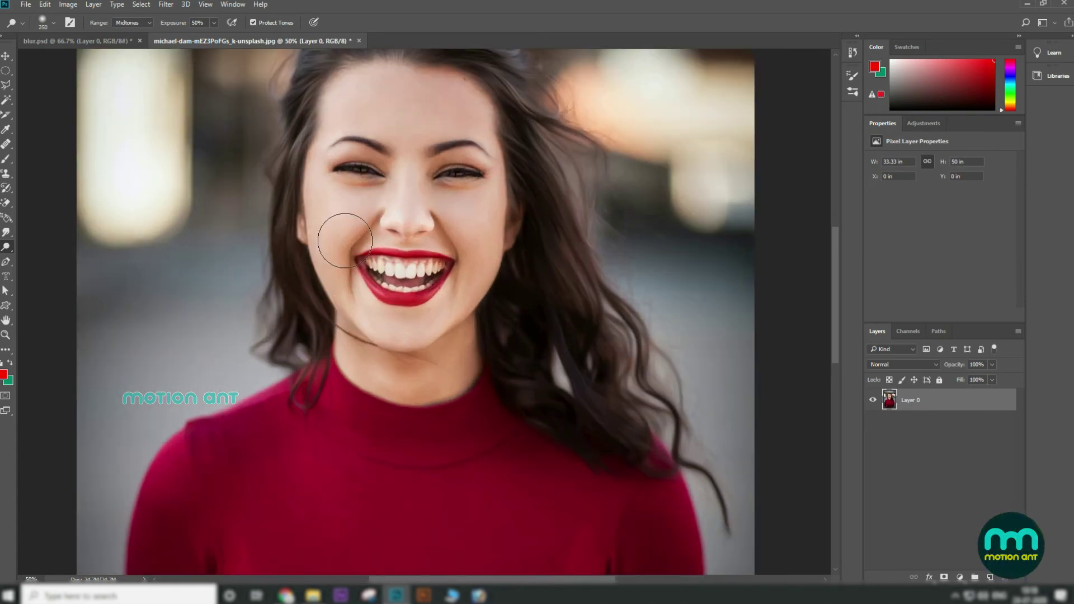
key(bracketleft)
key(bracketleft)
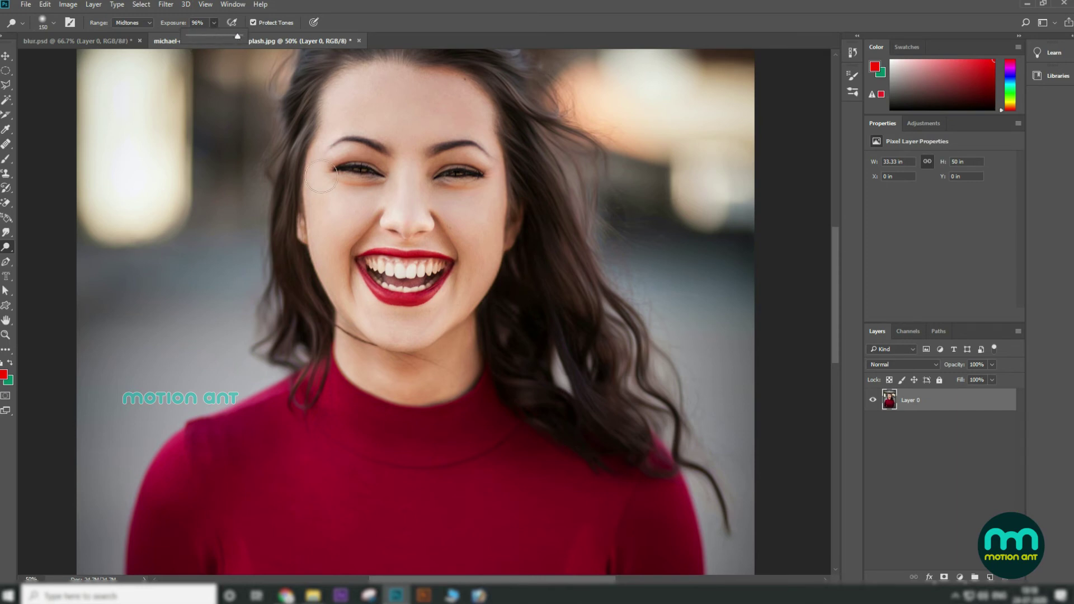
Try dodging the midtones of the cheek left of the mouth at 96% exposure, and the shadows beside the nose on the other cheek.
click(341, 234)
drag(341, 234, 338, 240)
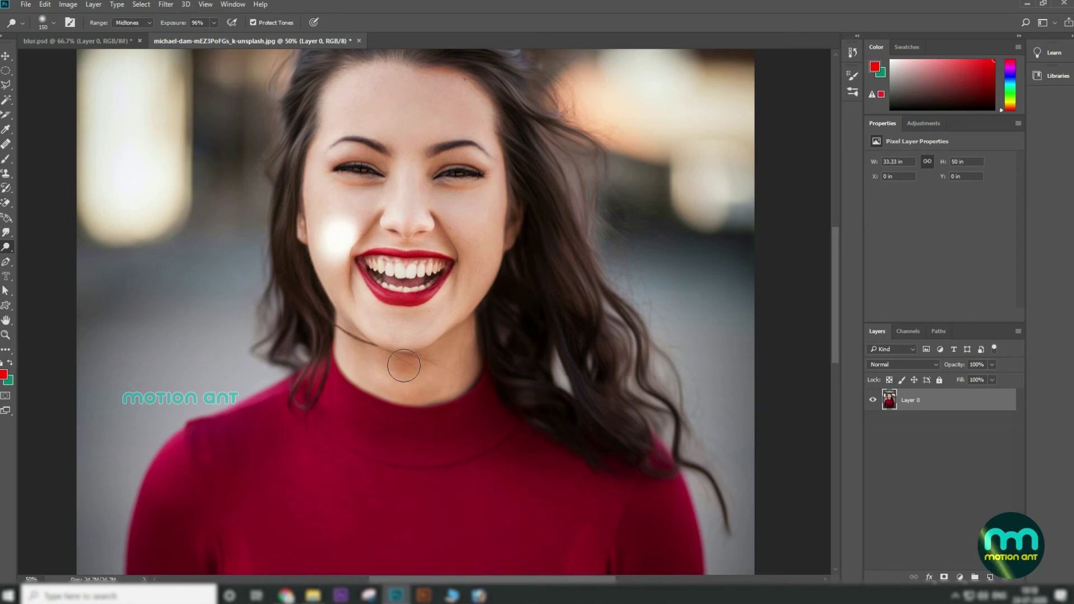
click(142, 24)
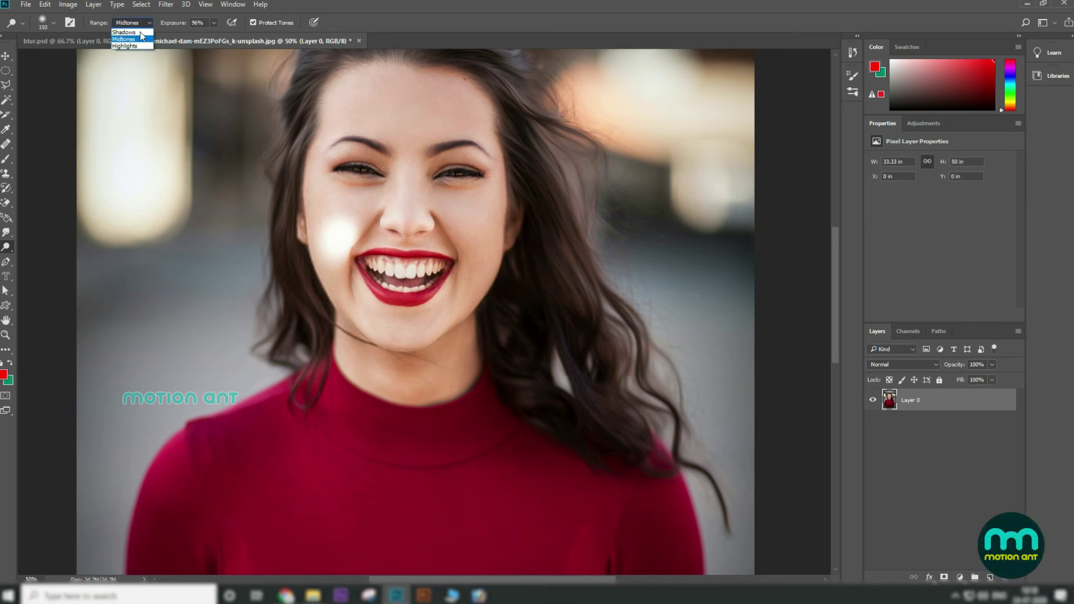
click(128, 32)
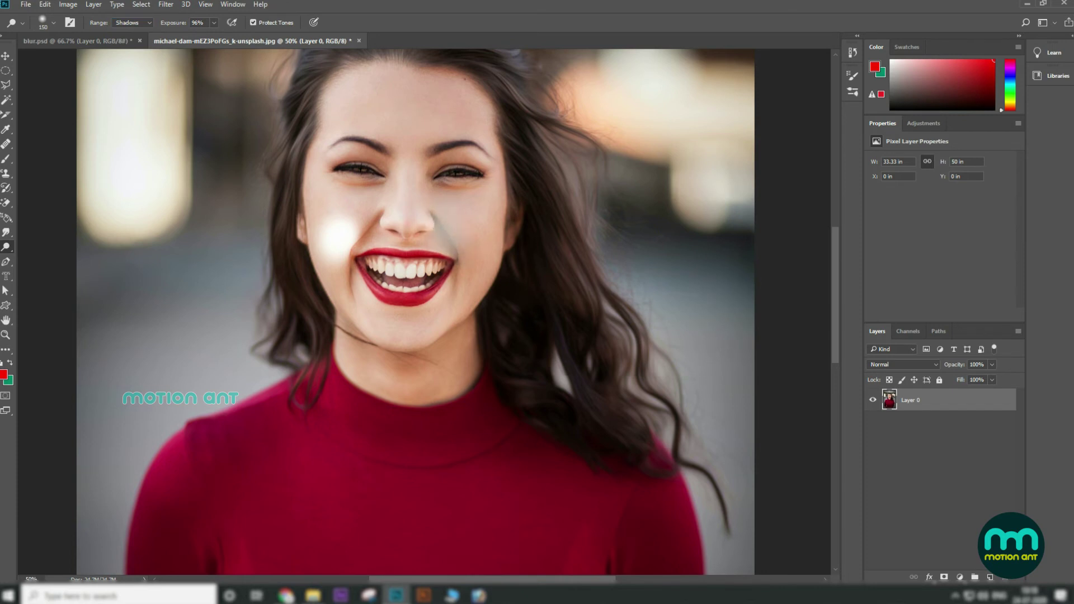
Try dodging the highlights of the woman's forehead and both cheeks with a larger brush.
click(139, 24)
click(407, 106)
key(bracketright)
key(bracketright)
click(408, 107)
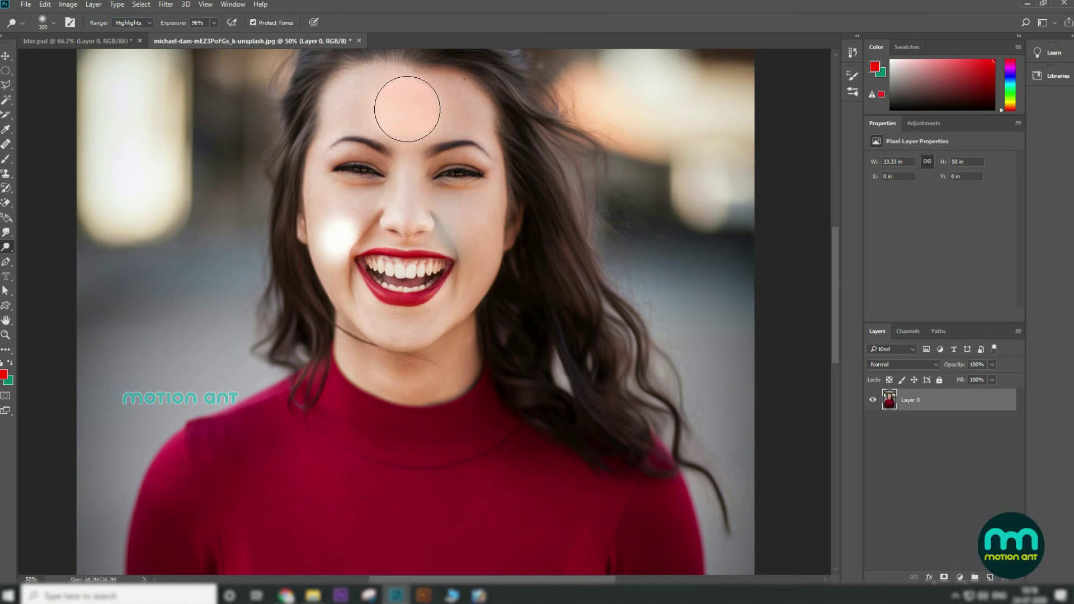
mouse_move(485, 216)
mouse_down()
mouse_move(483, 252)
mouse_move(481, 242)
mouse_move(542, 276)
mouse_move(489, 249)
mouse_move(496, 289)
mouse_up()
mouse_move(340, 254)
mouse_down()
mouse_move(334, 223)
mouse_move(334, 262)
mouse_up()
Set the dodge range back to Midtones and enlarge the brush to 300 px.
click(141, 24)
click(139, 40)
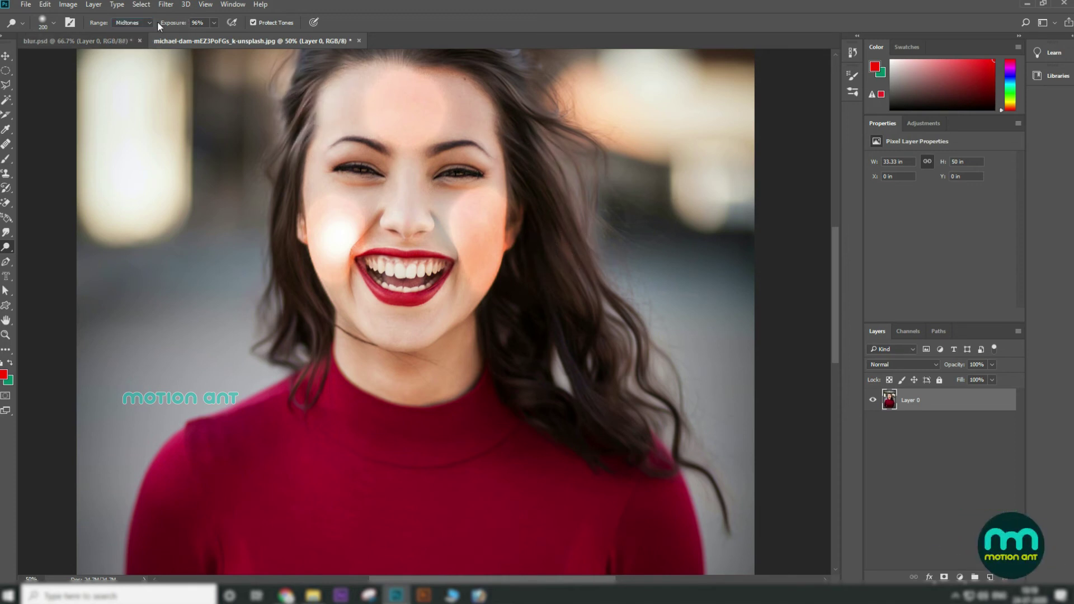
click(54, 23)
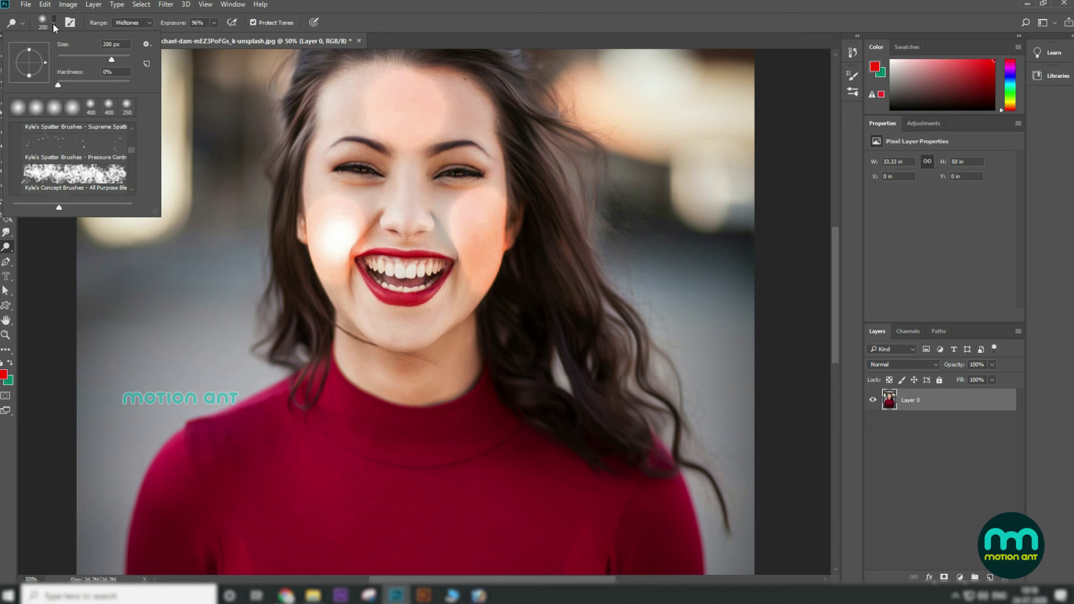
click(53, 22)
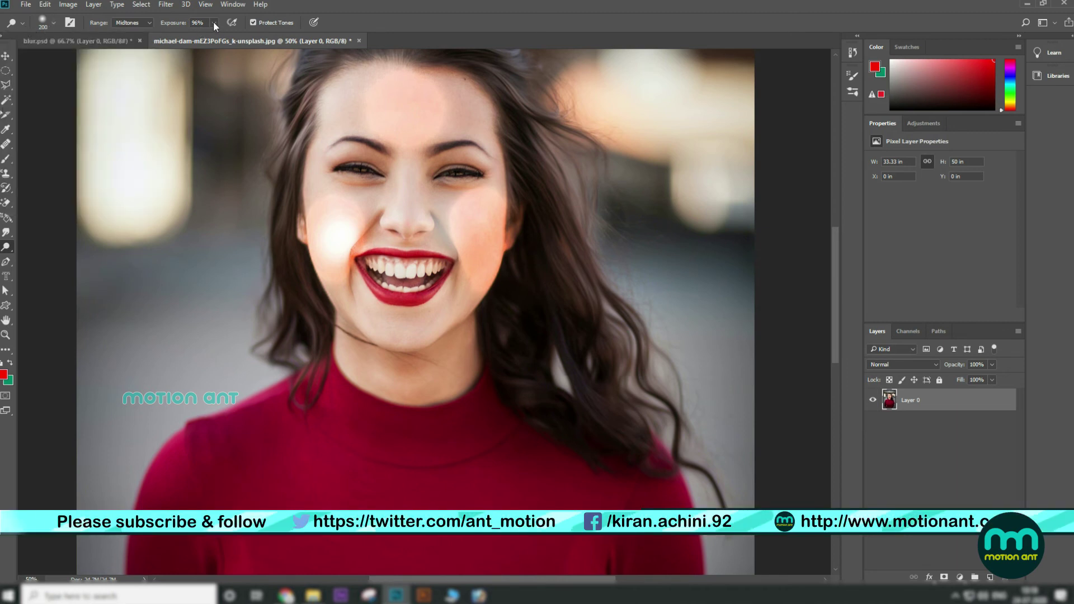
key(bracketright)
key(bracketright)
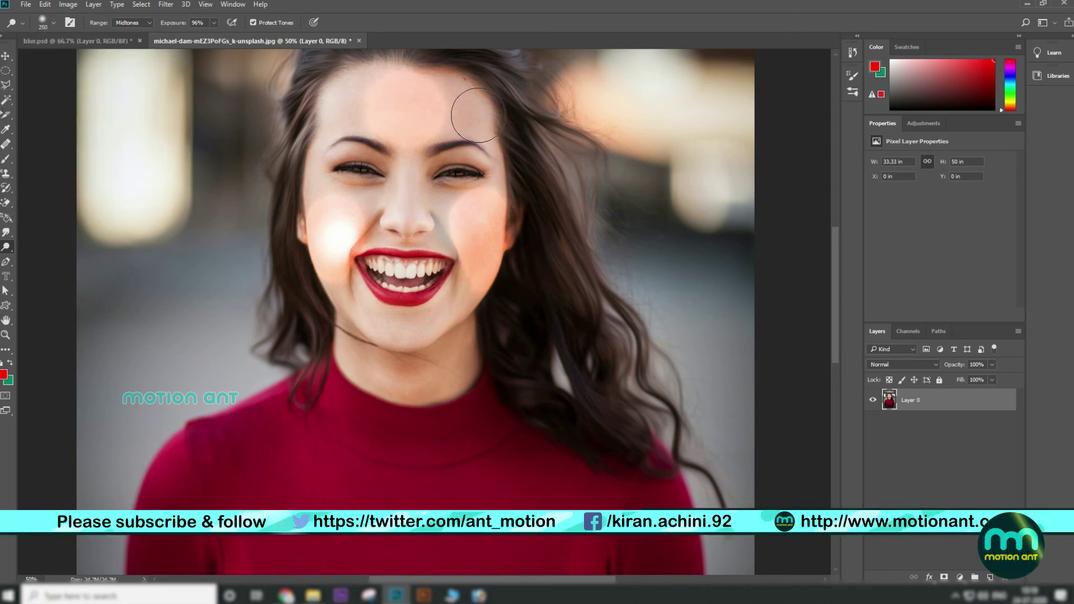
Switch to the Move tool and revert the portrait to its saved state.
right_click(8, 248)
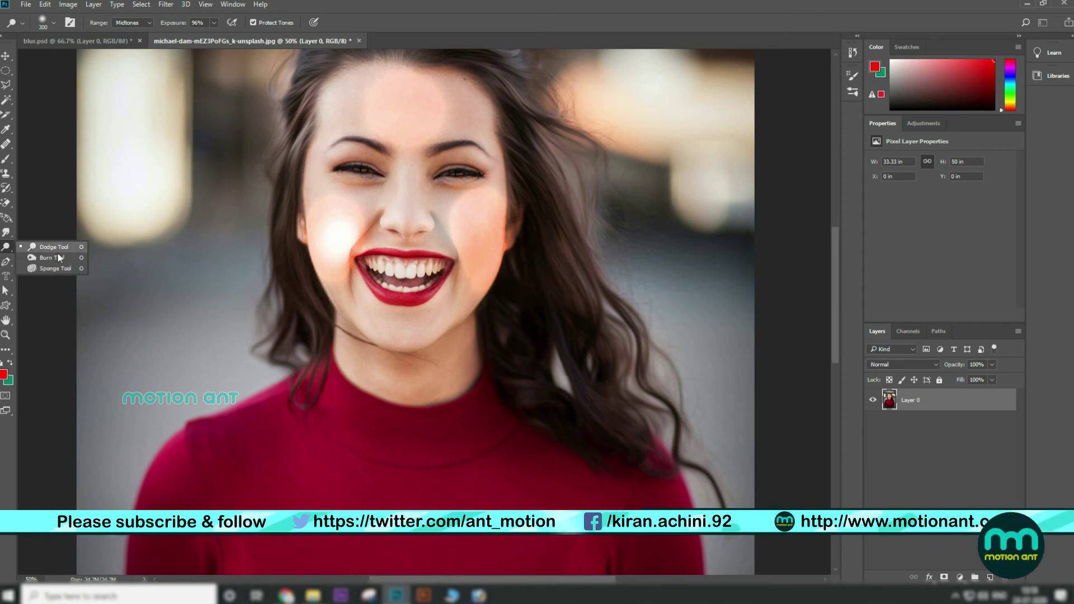
click(7, 56)
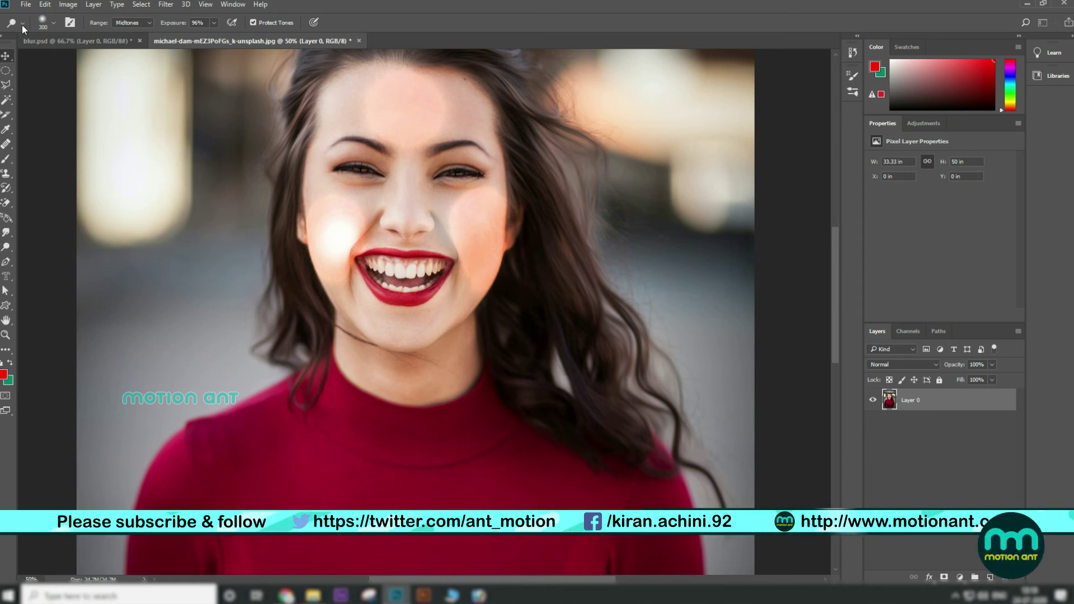
click(26, 5)
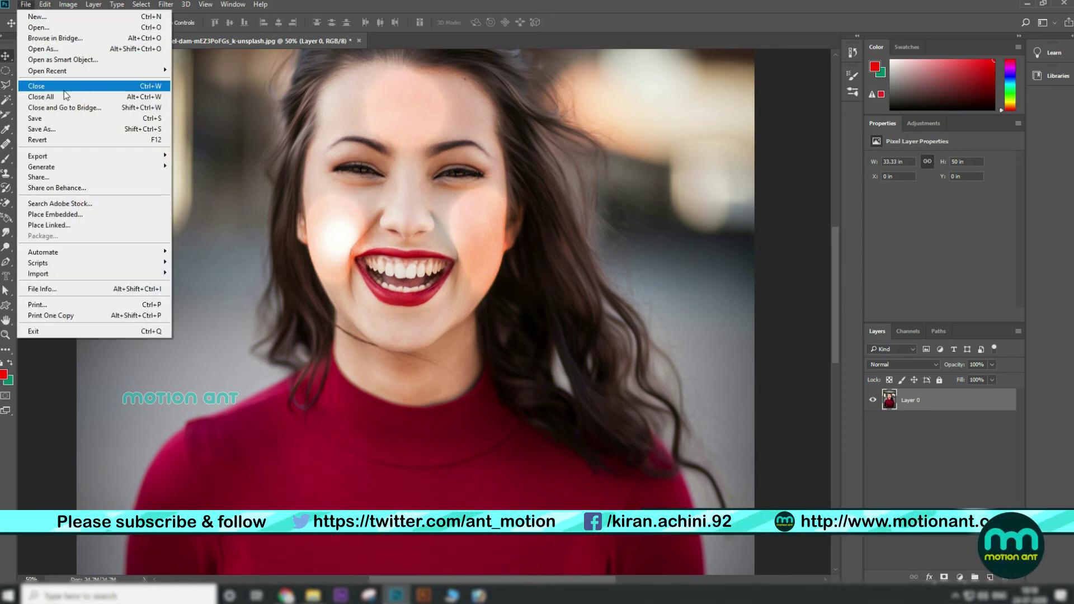
click(67, 143)
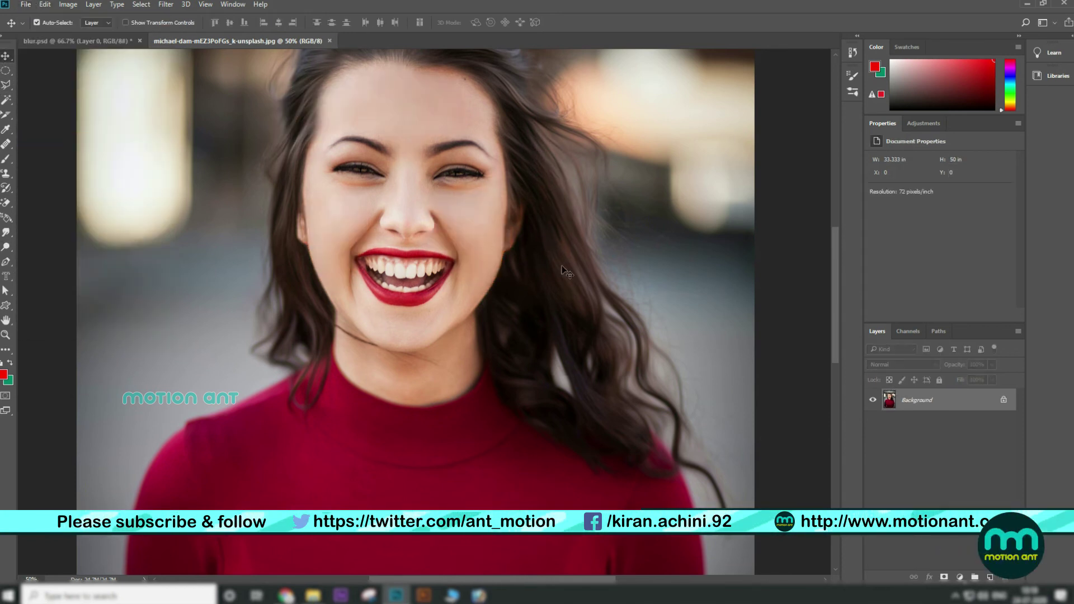
Try burning the midtones of both cheeks with a 125 px Burn tool brush, raising the exposure from 50% to 100%.
click(6, 246)
click(45, 258)
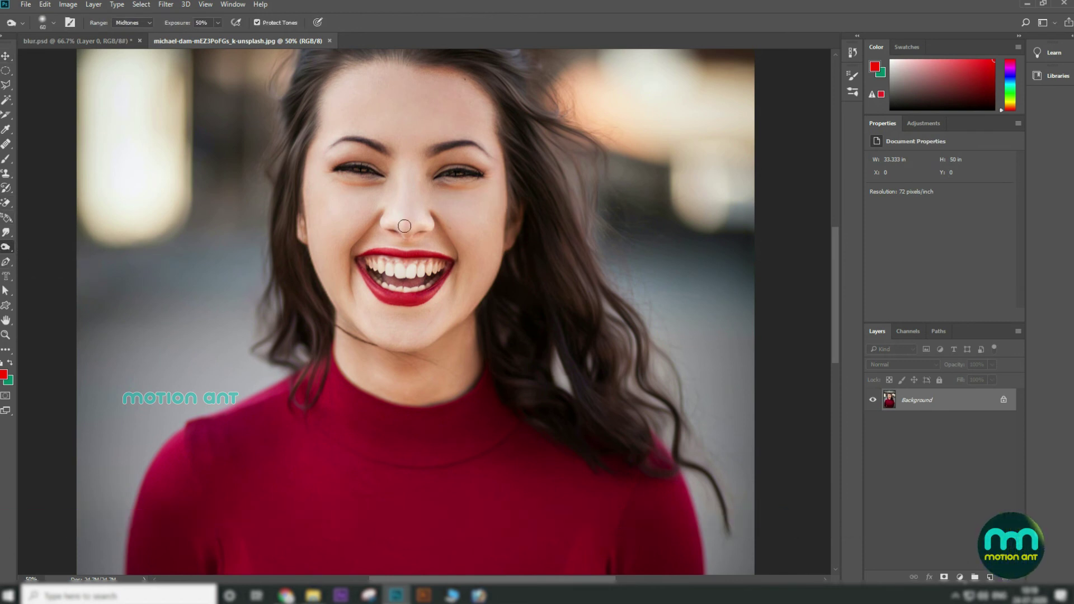
key(bracketright)
key(bracketright)
key(bracketright)
key(bracketright)
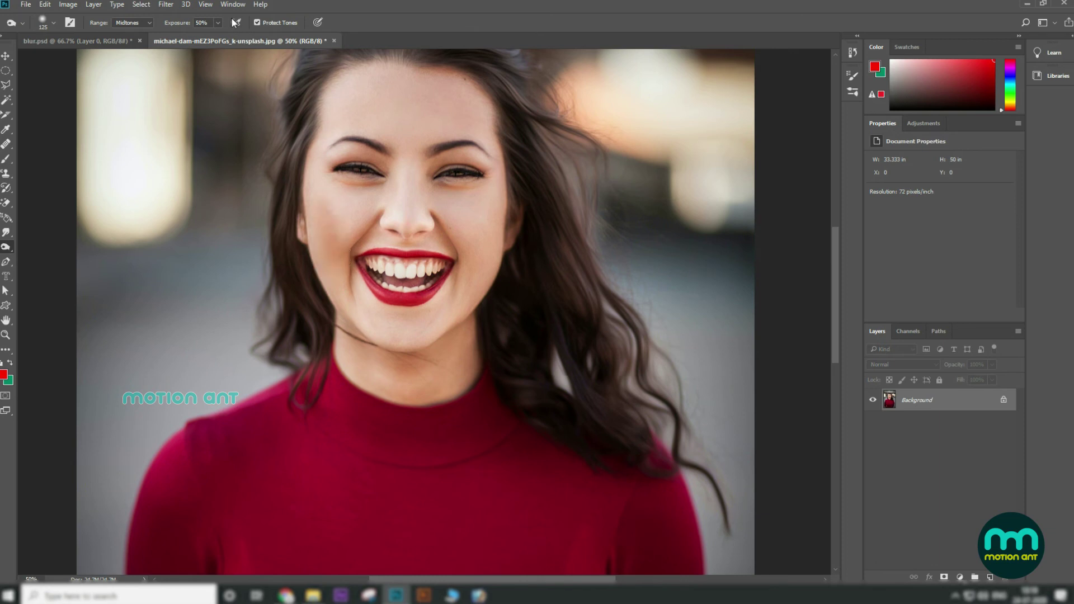
drag(489, 228, 507, 266)
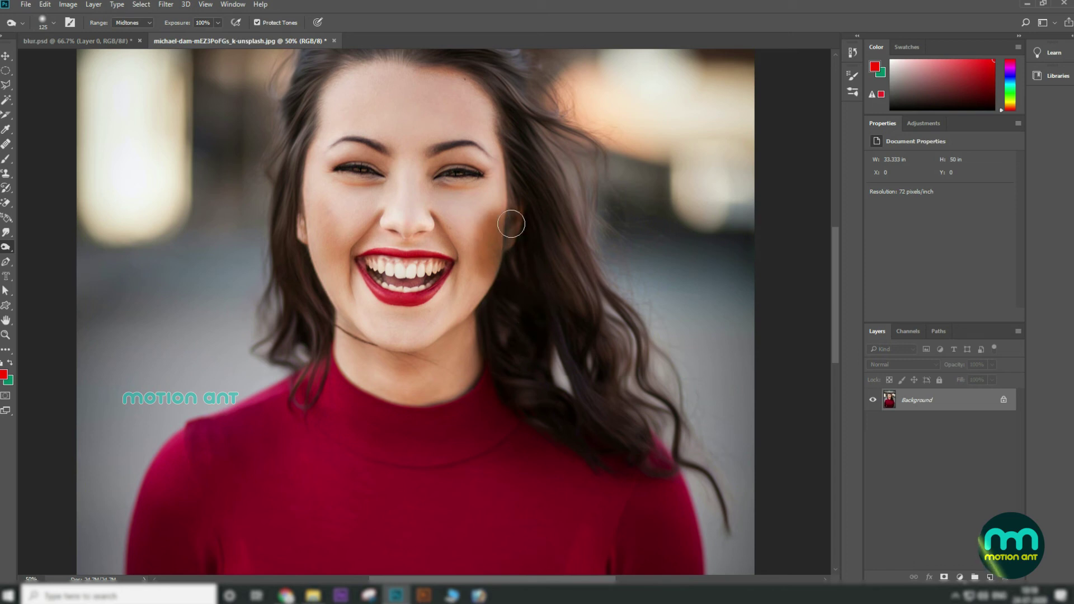
Try burning with the range set to Shadows, and burn the forehead with the range set to Highlights.
click(139, 25)
click(140, 32)
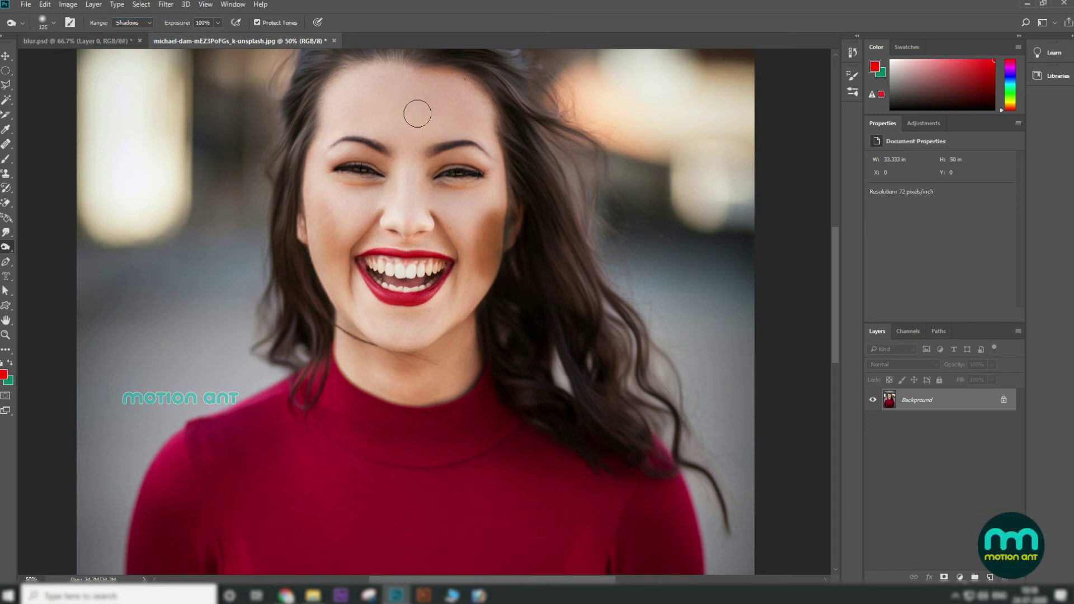
click(136, 23)
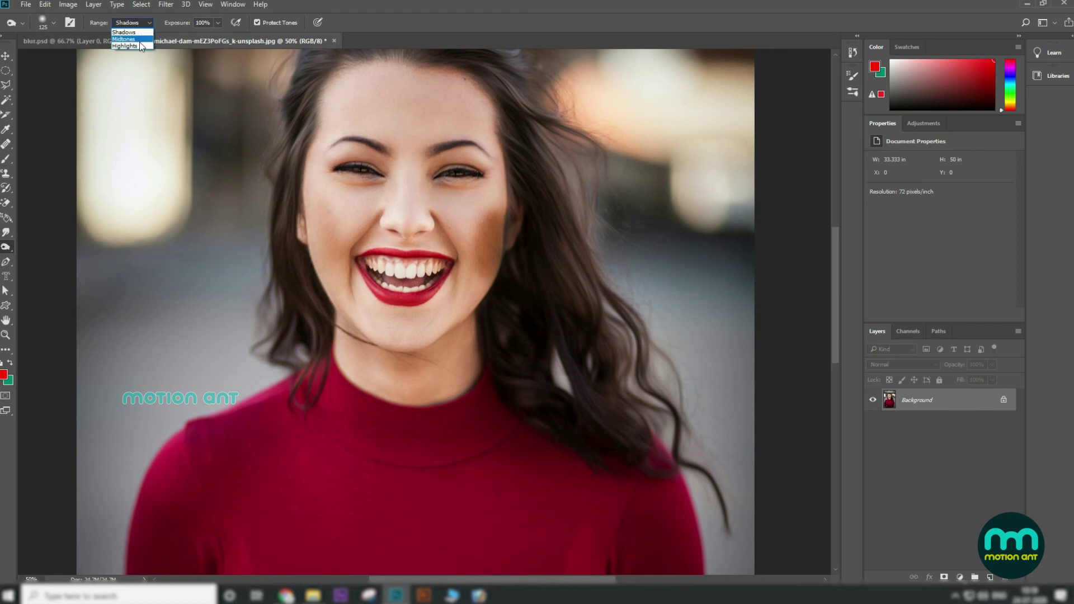
click(139, 45)
mouse_move(395, 115)
mouse_down()
mouse_move(342, 98)
mouse_move(424, 88)
mouse_move(366, 129)
mouse_up()
Undo all the burn strokes on the woman's face.
key(ctrl+z)
key(ctrl+z)
key(ctrl+z)
key(ctrl+z)
key(ctrl+z)
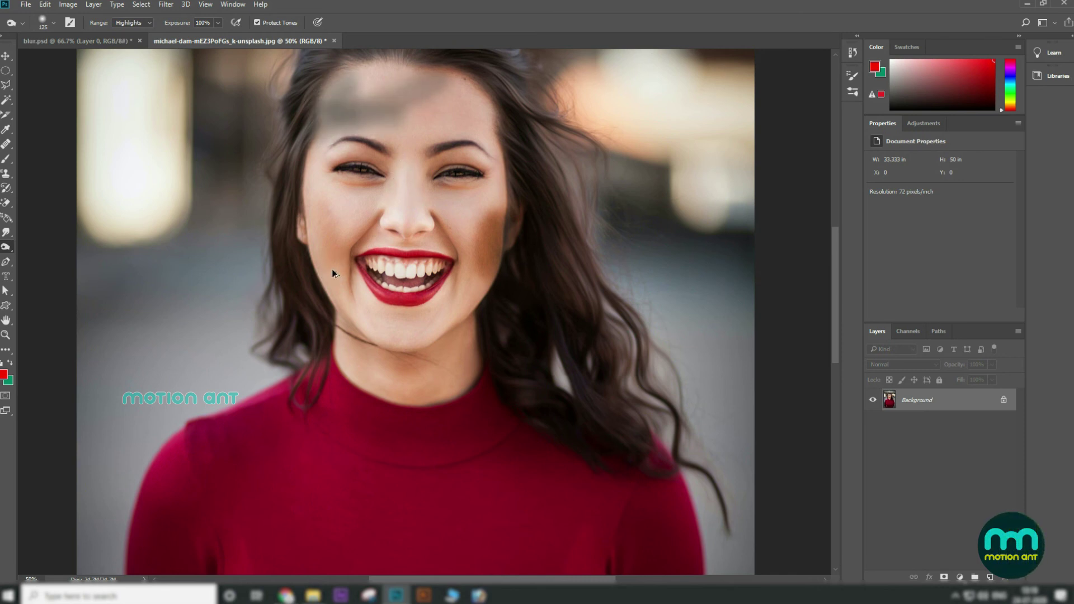
key(ctrl+z)
key(ctrl+z)
key(ctrl+z)
key(ctrl+z)
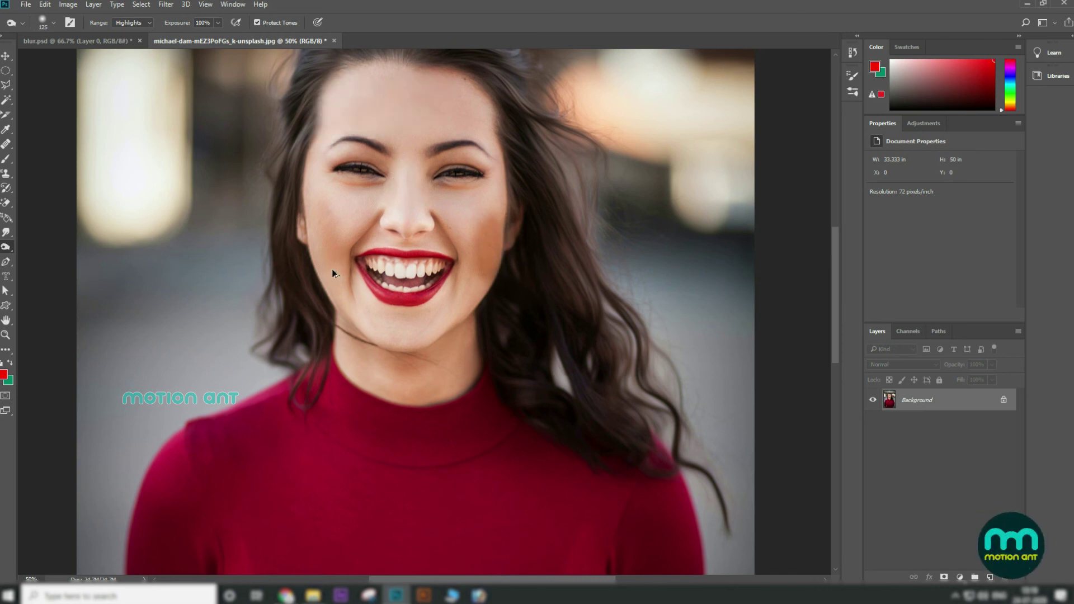
Desaturate the woman's forehead and eye area with the Sponge tool, using a 400 px brush at 50% flow.
right_click(7, 246)
click(56, 268)
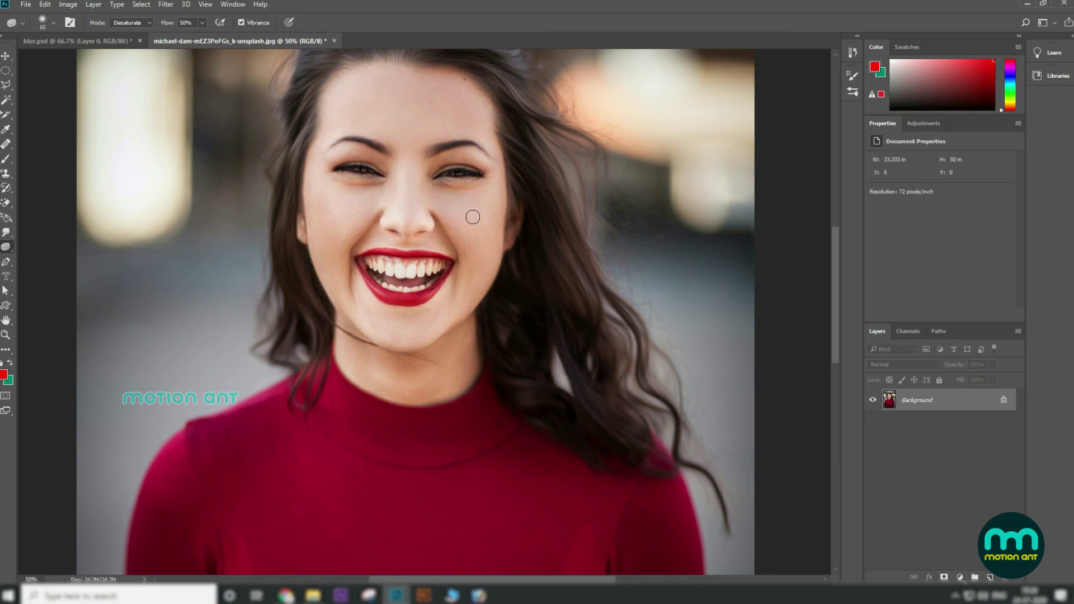
key(bracketright)
key(bracketright)
key(bracketright)
key(bracketright)
key(bracketright)
key(bracketright)
key(bracketright)
key(bracketright)
key(bracketright)
key(bracketright)
key(bracketright)
key(bracketright)
key(bracketright)
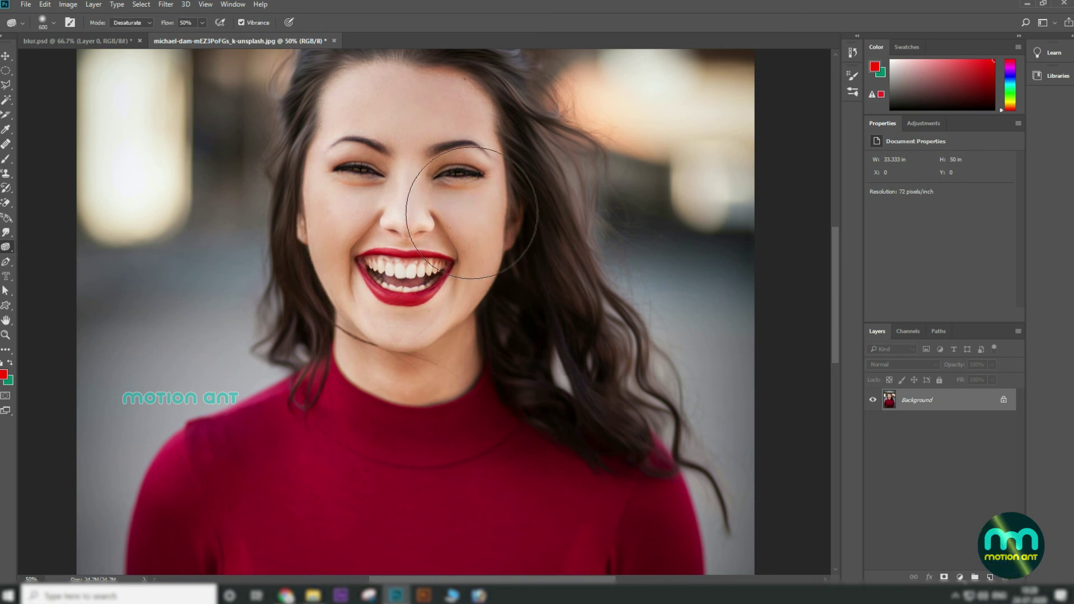
key(bracketleft)
key(bracketleft)
key(bracketleft)
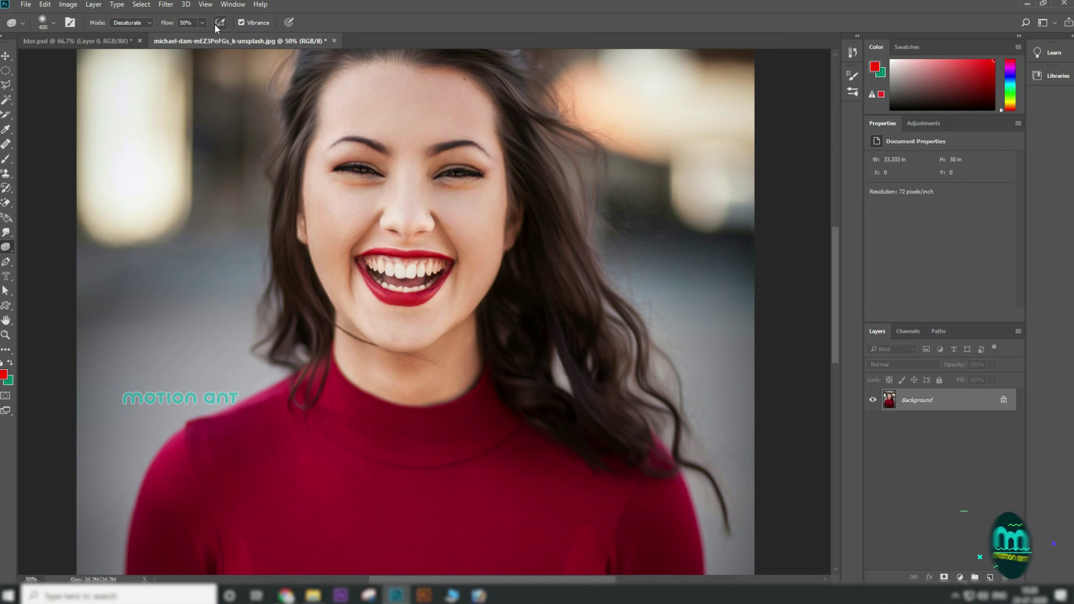
mouse_move(402, 149)
mouse_down()
mouse_move(398, 194)
mouse_move(357, 192)
mouse_move(488, 149)
mouse_move(459, 175)
mouse_move(438, 173)
mouse_move(391, 124)
mouse_move(412, 105)
mouse_move(360, 162)
mouse_up()
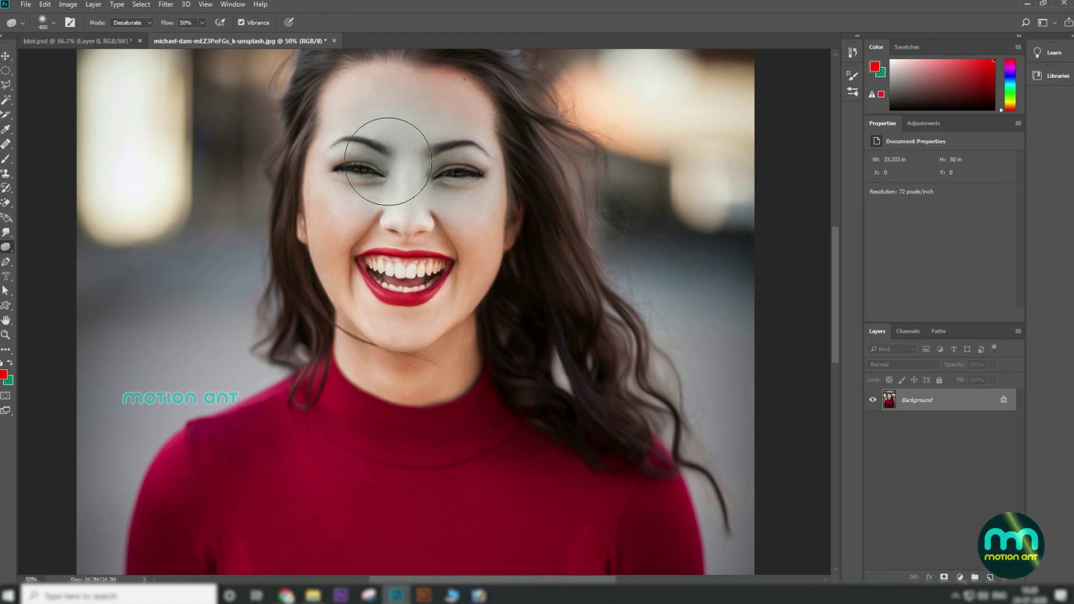
Set the Sponge tool to Saturate and intensify the color of the right-hand cheek, jaw and neck.
click(149, 23)
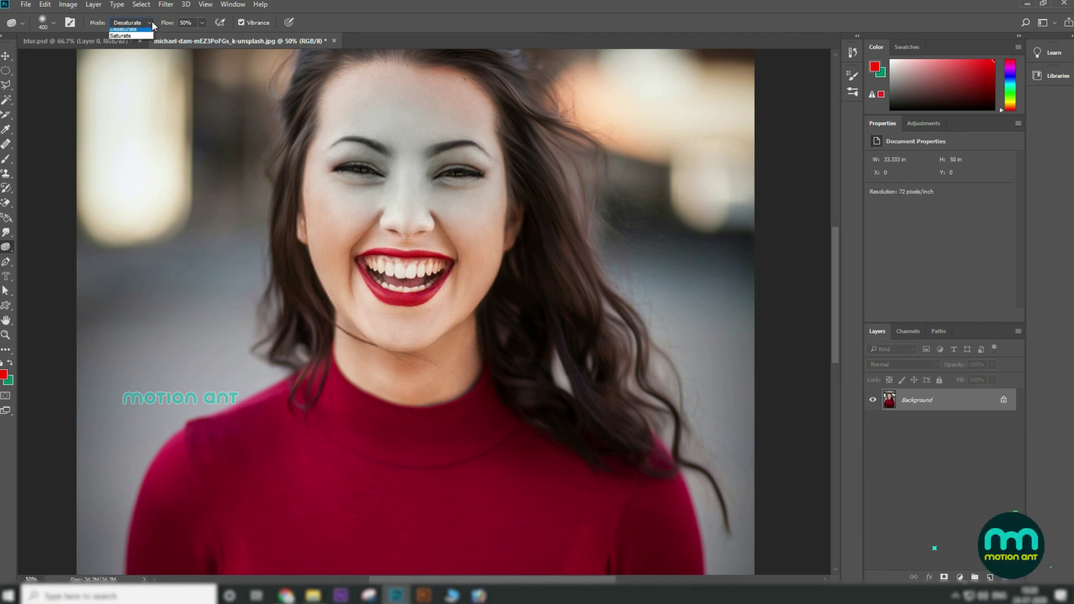
click(134, 39)
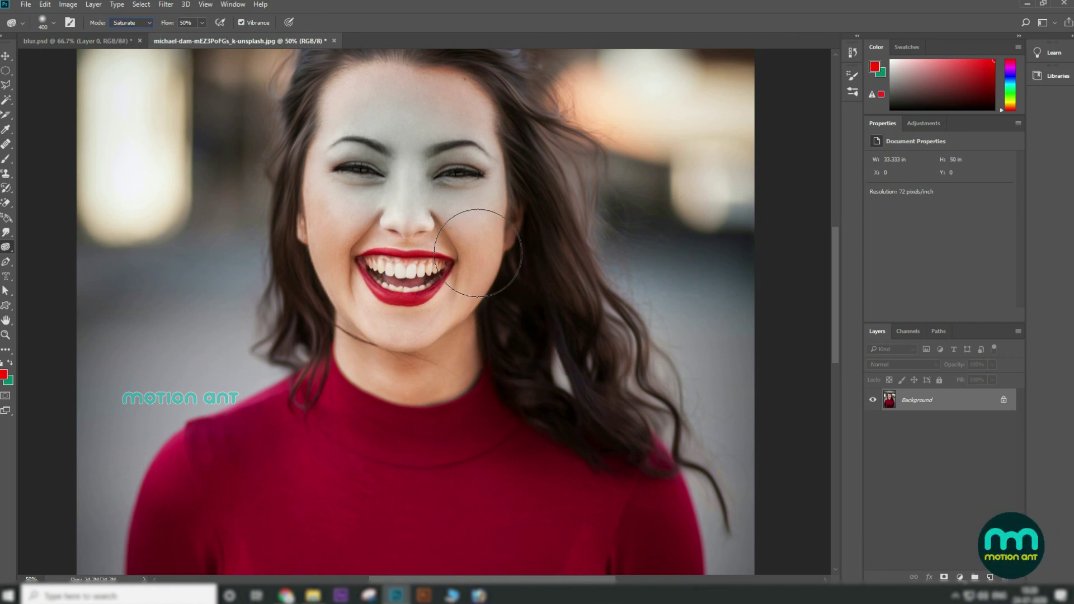
mouse_move(483, 285)
mouse_down()
mouse_move(475, 263)
mouse_move(434, 335)
mouse_move(491, 276)
mouse_move(455, 378)
mouse_move(497, 319)
mouse_up()
Set the Sponge tool back to Desaturate and reduce the color of the oversaturated jaw and neck and the opposite cheek.
click(140, 24)
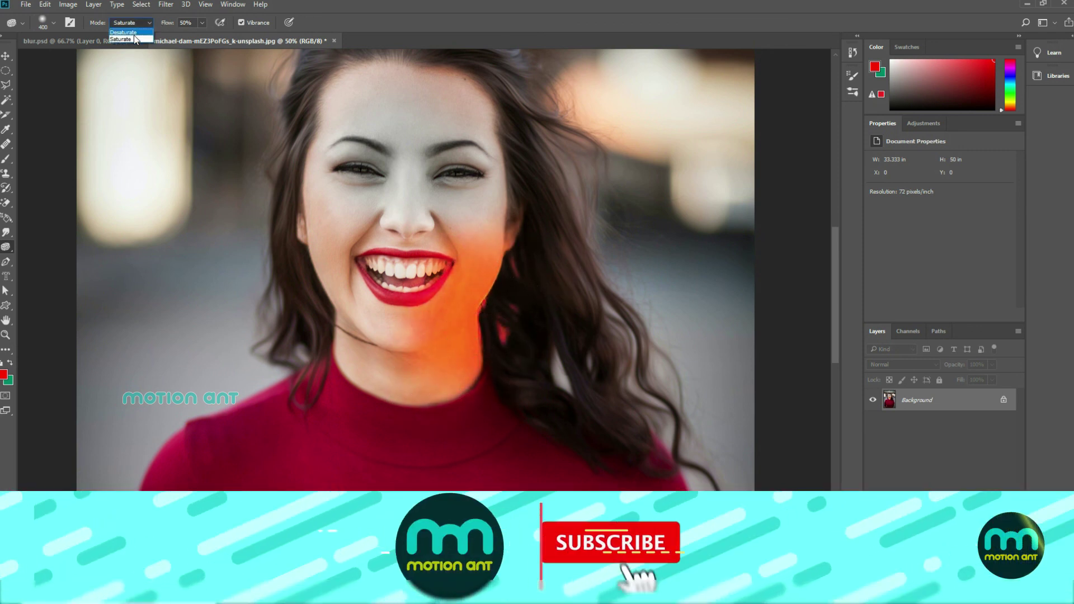
click(132, 33)
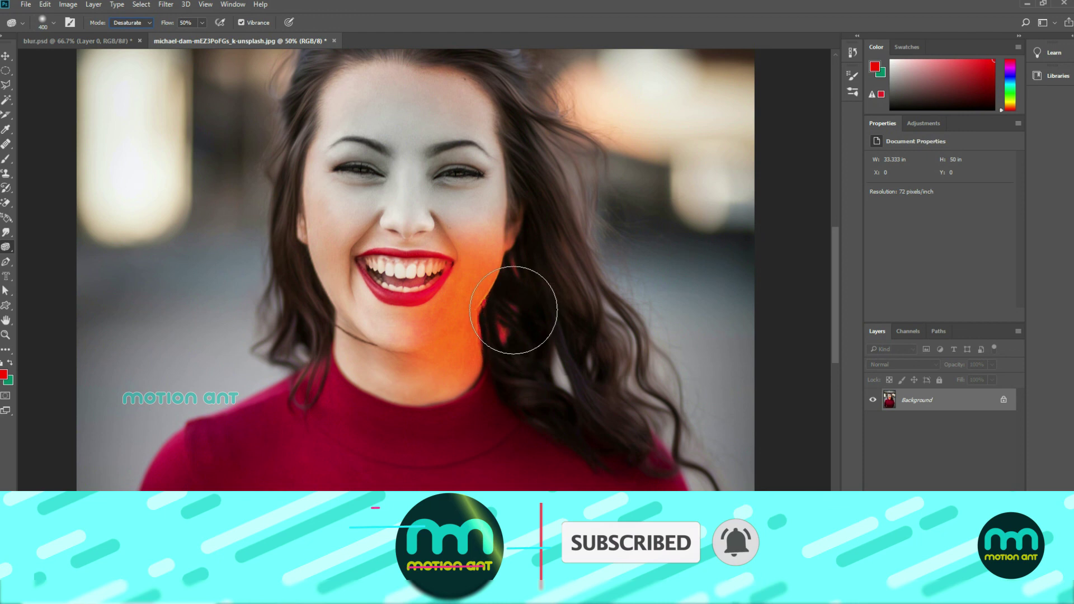
drag(472, 266, 448, 349)
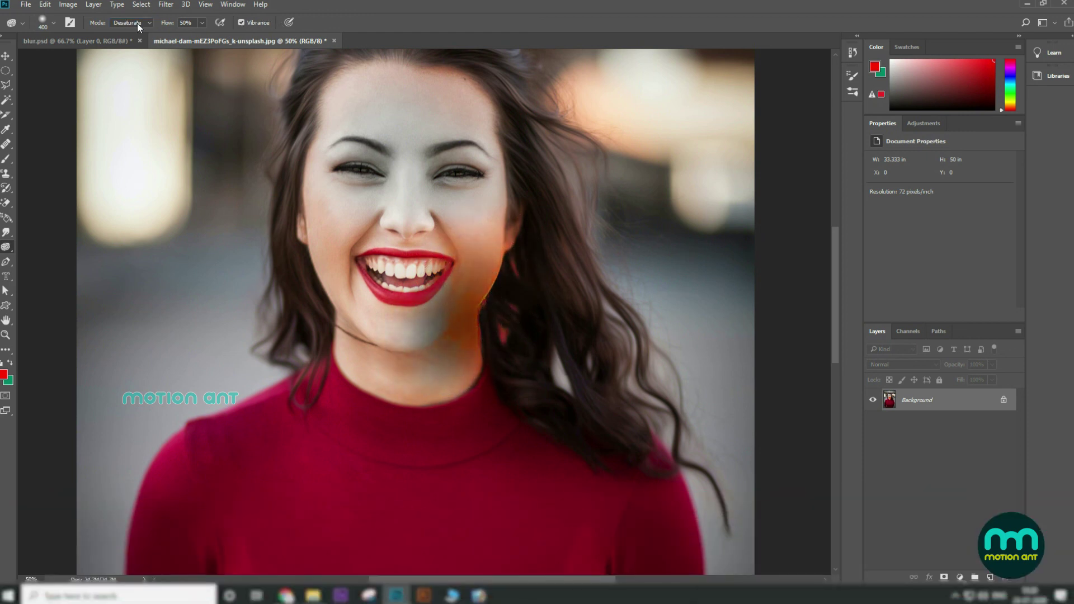
click(298, 176)
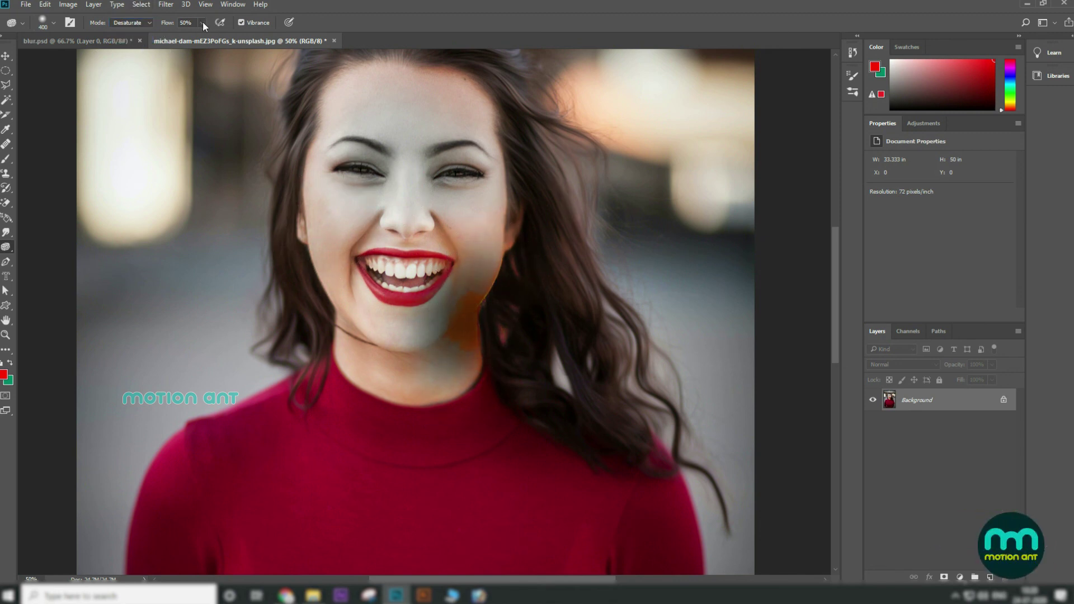
Desaturate the face, hair and sweater with the Sponge tool at 100% flow, enlarging the brush to 1700 px.
drag(206, 35, 237, 37)
click(139, 21)
click(124, 33)
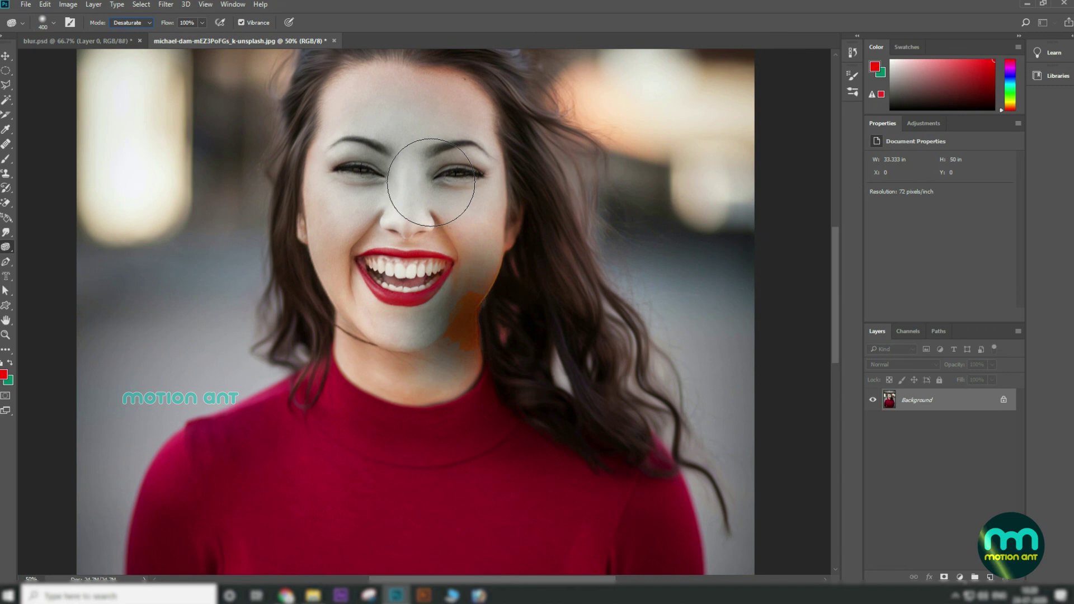
key(bracketright)
key(bracketright)
key(bracketright)
key(bracketright)
key(bracketright)
key(bracketright)
key(bracketright)
key(bracketright)
key(bracketright)
key(bracketright)
key(bracketright)
key(bracketright)
key(bracketright)
mouse_move(470, 158)
mouse_down()
mouse_move(455, 335)
mouse_move(444, 263)
mouse_move(179, 551)
mouse_move(521, 493)
mouse_up()
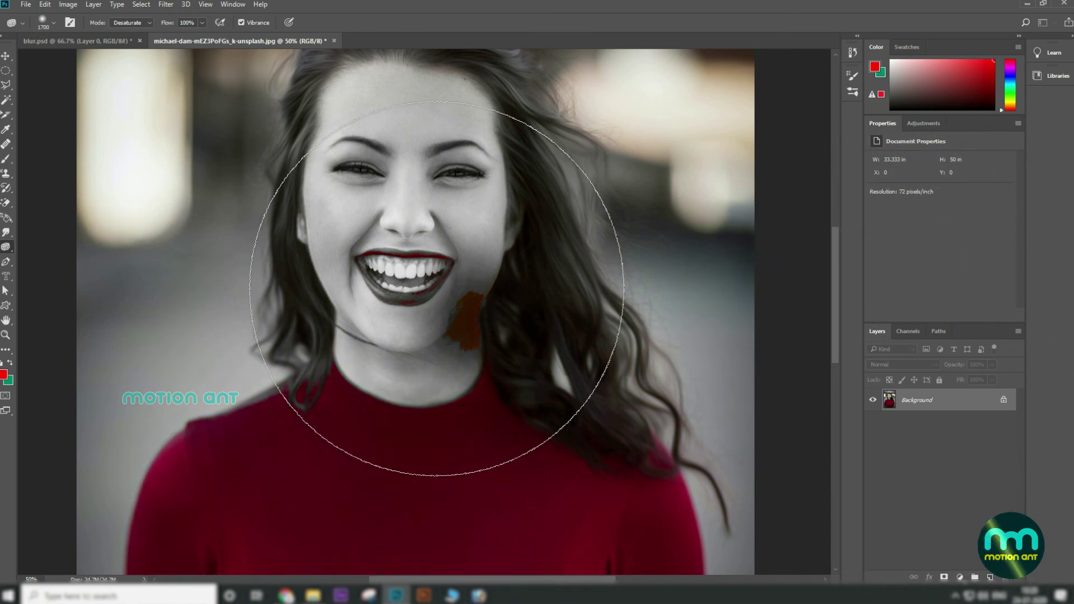
Reduce the sponge brush to 700 px.
key(bracketleft)
key(bracketleft)
key(bracketleft)
key(bracketleft)
key(bracketleft)
key(bracketleft)
key(bracketleft)
key(bracketleft)
key(bracketleft)
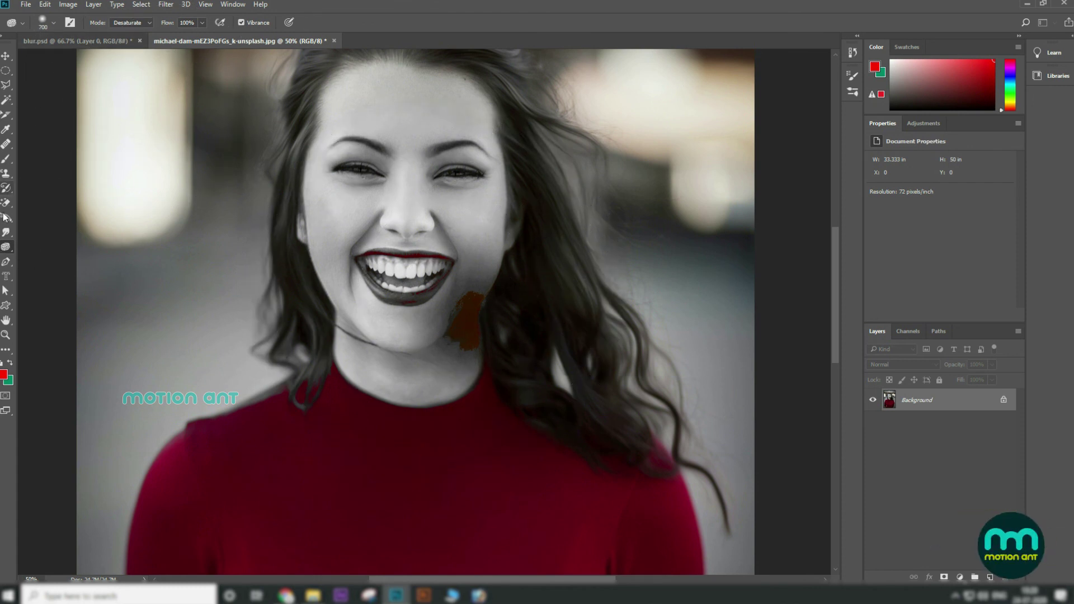
Leave the Sponge tool for the Move tool and revert the desaturated portrait to its saved version.
right_click(5, 250)
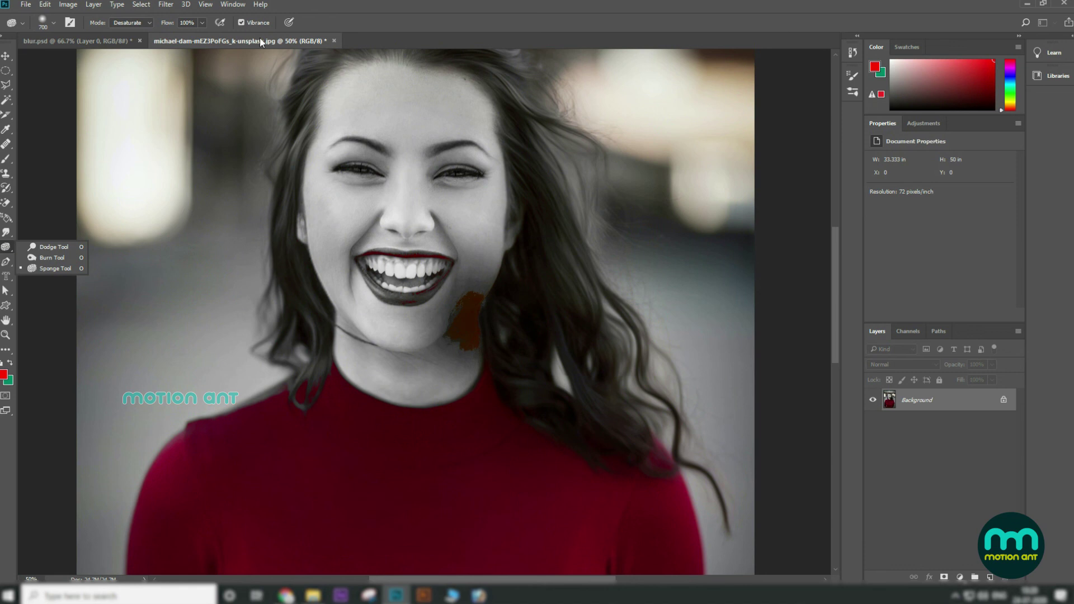
click(6, 56)
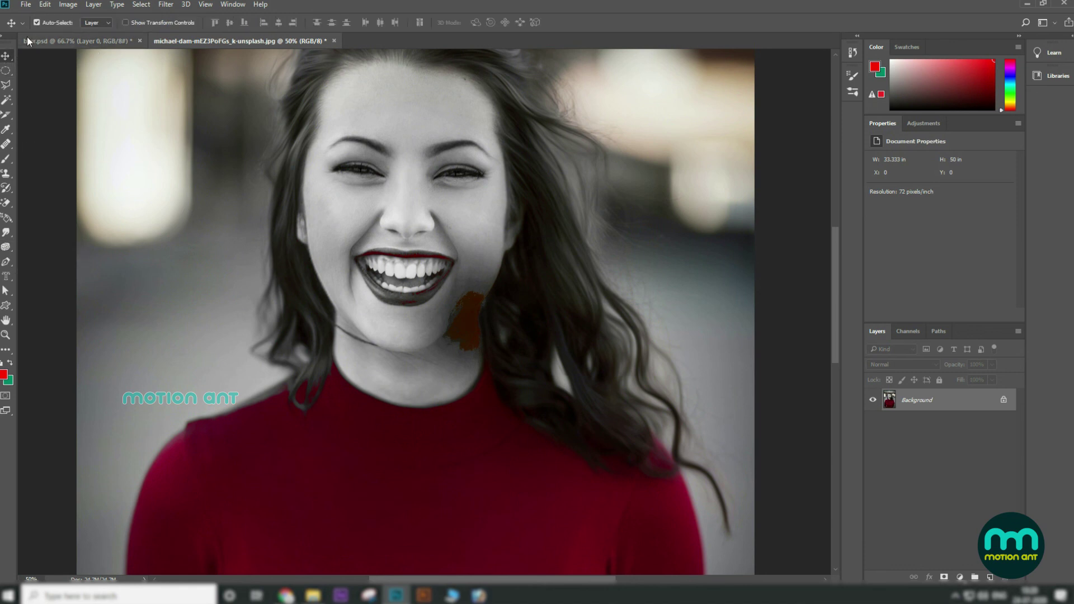
click(26, 5)
click(72, 139)
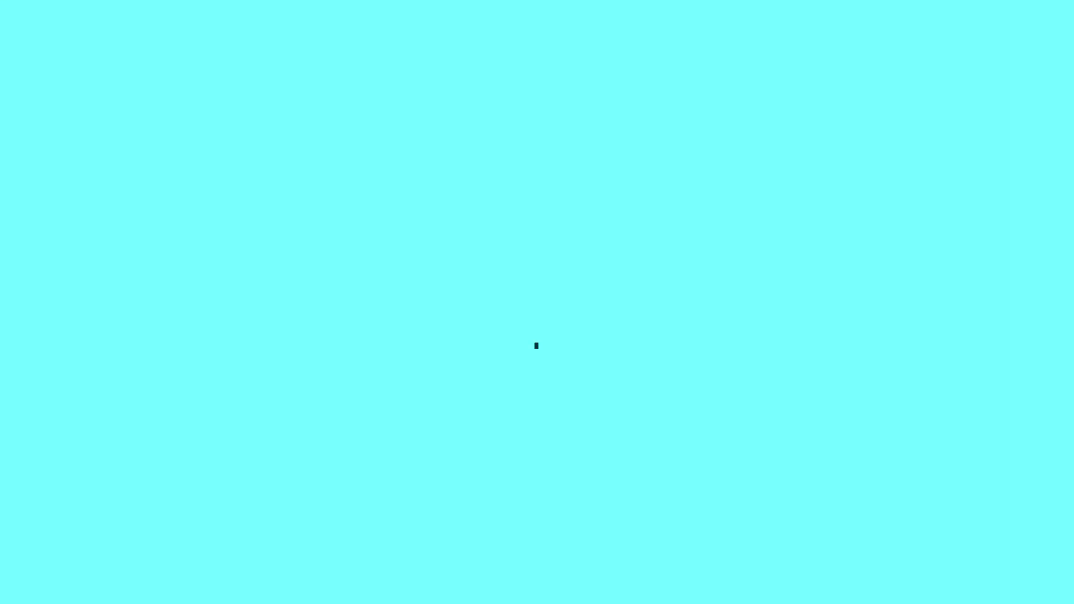